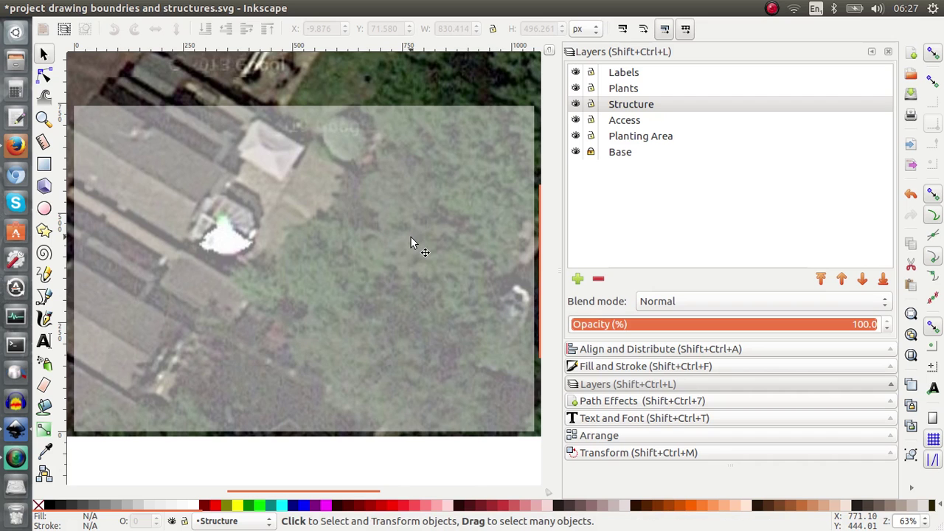
# Step: Pan around the aerial map and look through the Object menu
pyautogui.scroll(-10, 410, 237)
pyautogui.hscroll(-4, 410, 237)
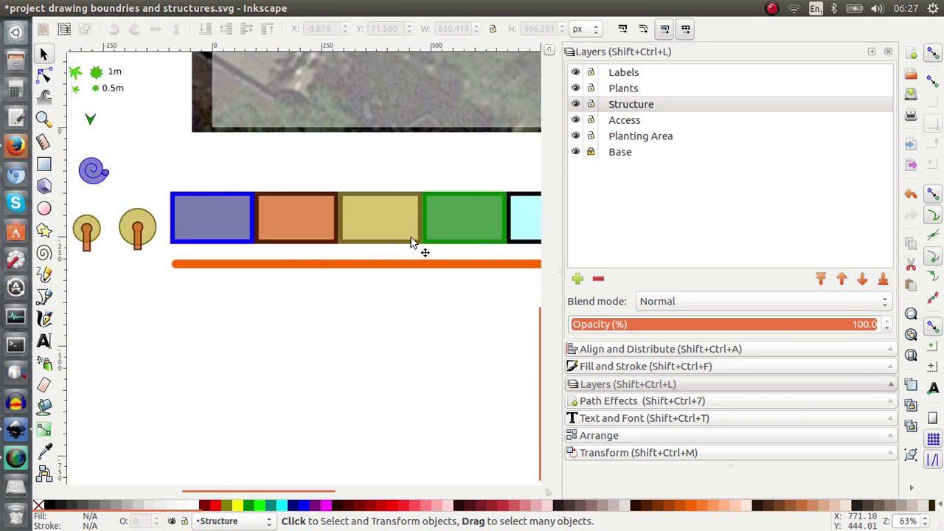
pyautogui.scroll(3, 410, 238)
pyautogui.scroll(3, 410, 243)
pyautogui.hscroll(-1, 411, 244)
pyautogui.scroll(4, 411, 242)
pyautogui.hscroll(4, 411, 242)
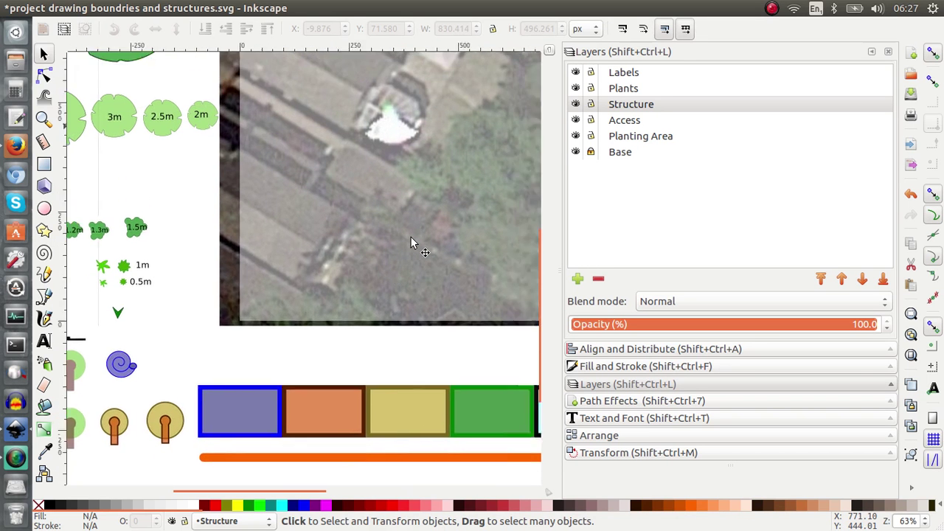
pyautogui.hscroll(3, 410, 242)
pyautogui.scroll(2, 411, 242)
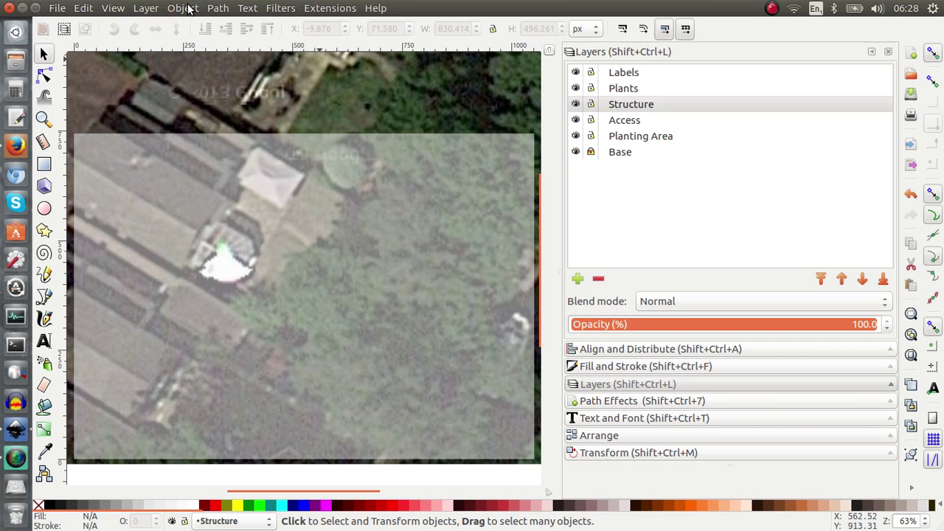
pyautogui.click(188, 8)
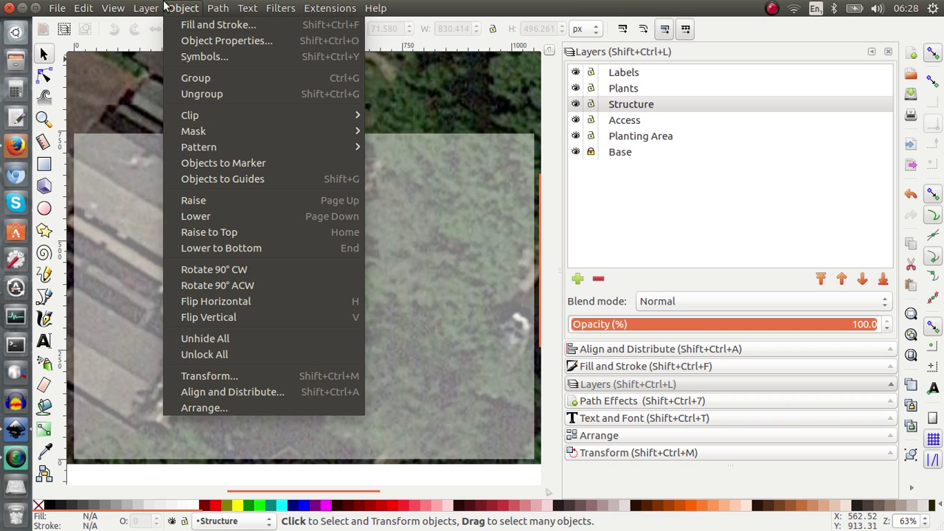
# Step: Show the Layers panel and lock the Base layer holding the aerial map
pyautogui.moveTo(155, 11)
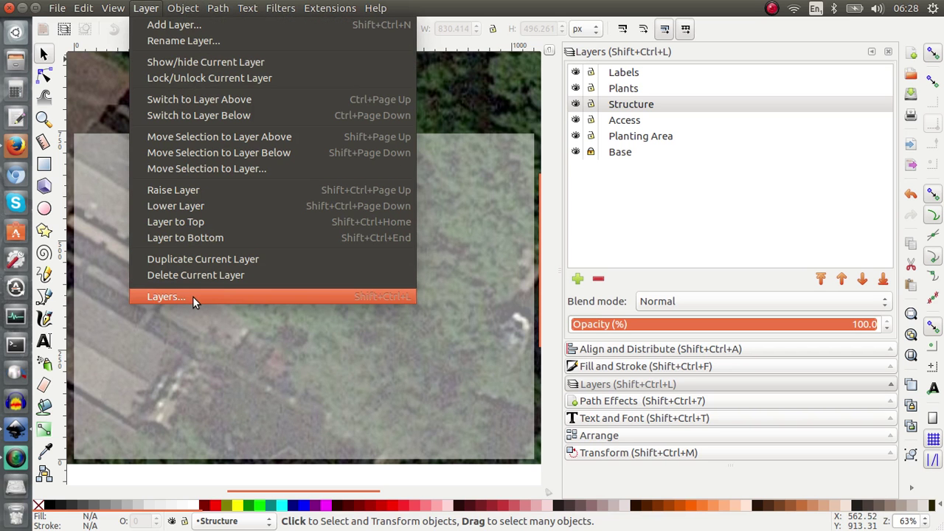
pyautogui.click(360, 370)
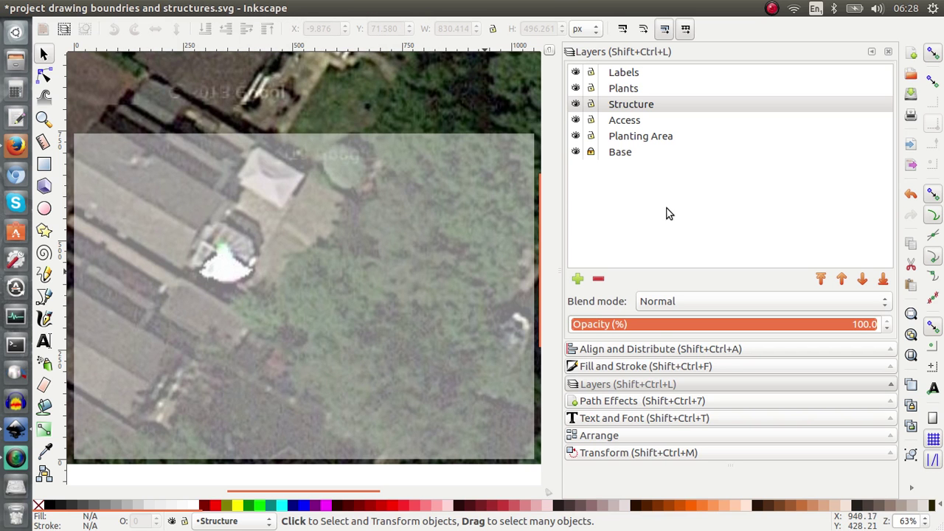
pyautogui.click(591, 153)
pyautogui.click(591, 153)
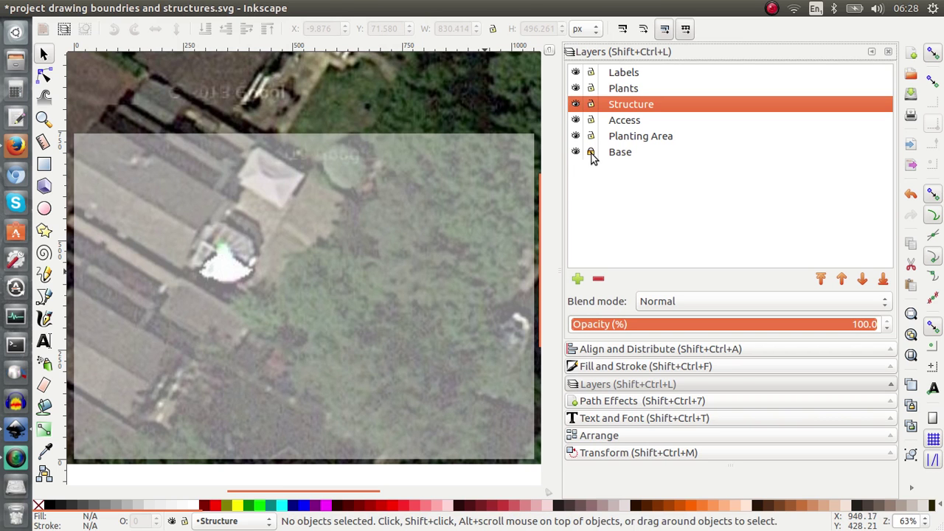
pyautogui.click(592, 153)
pyautogui.click(592, 153)
pyautogui.click(350, 242)
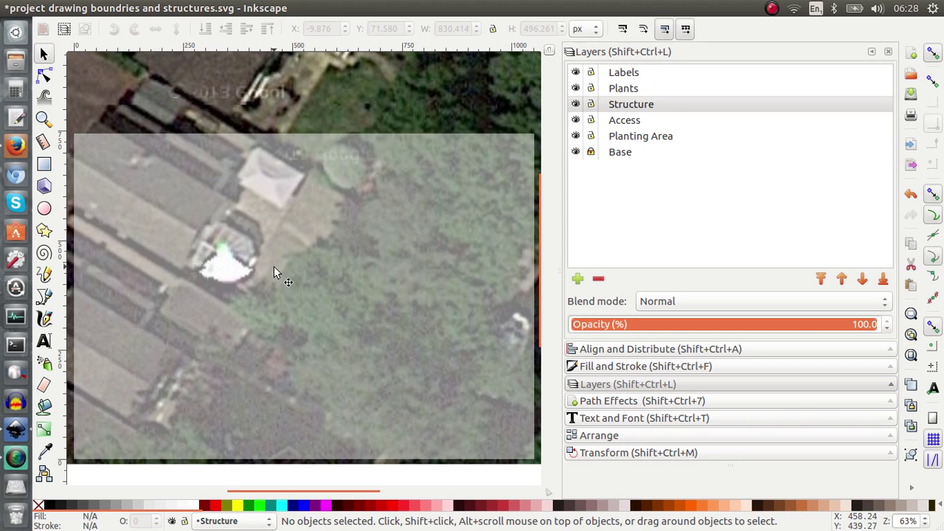
# Step: With the Bezier pen, draw a two-node line from the map's upper-left corner to its right edge
pyautogui.press('b')
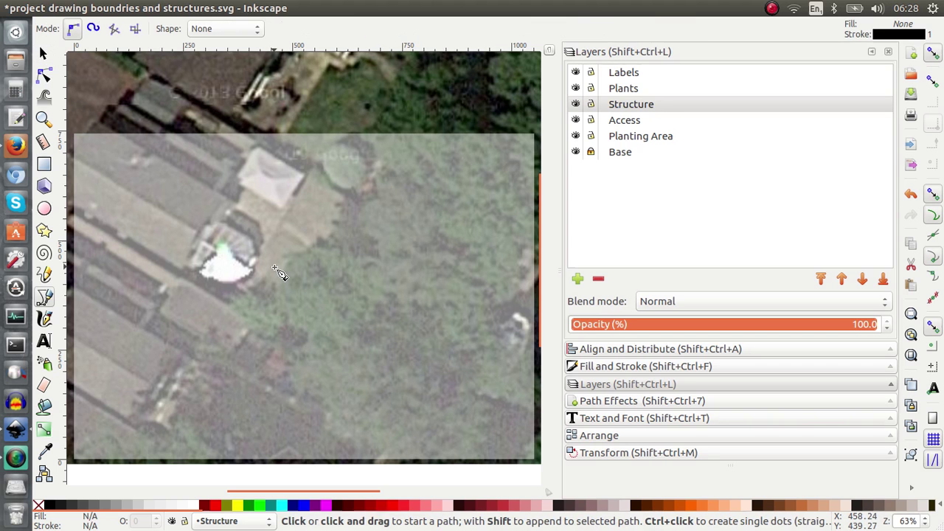
pyautogui.click(148, 79)
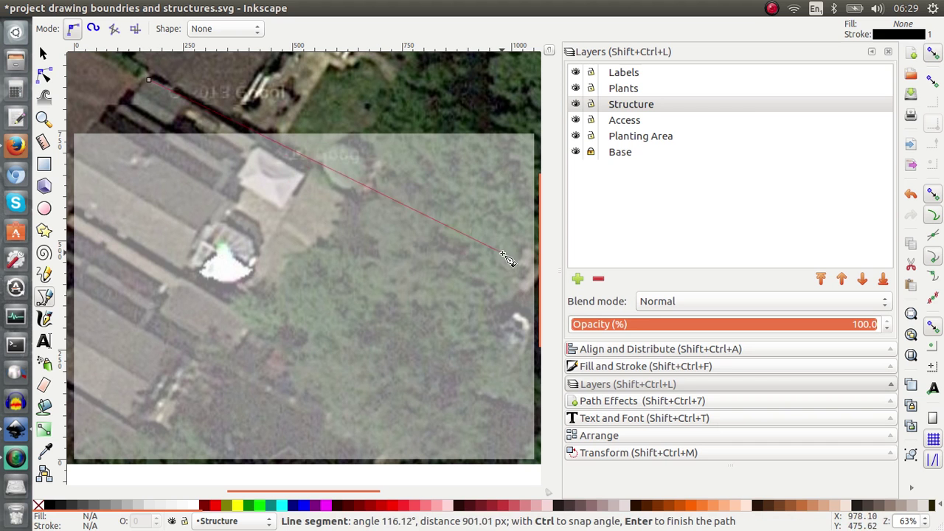
pyautogui.click(534, 294)
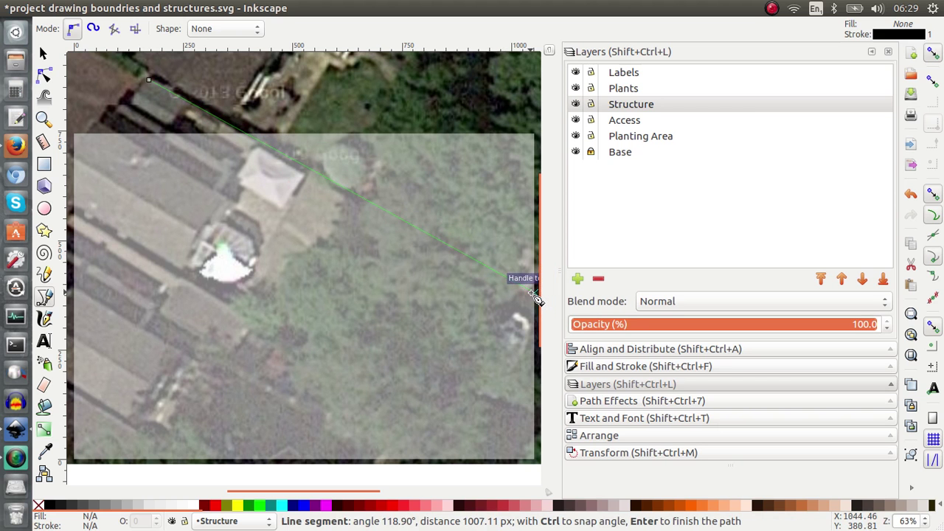
pyautogui.press('Return')
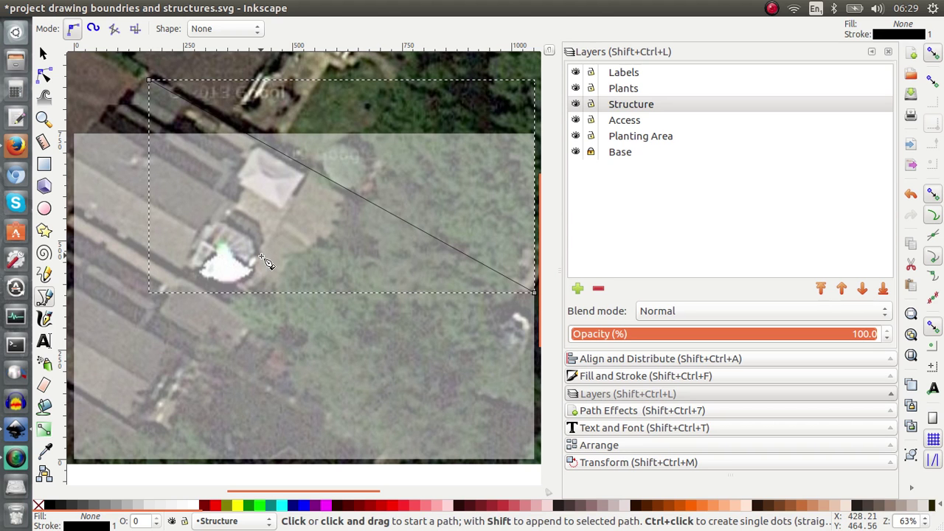
# Step: Drag the line's end nodes into place, leaving the end near x 1019, y 352 px
pyautogui.press('n')
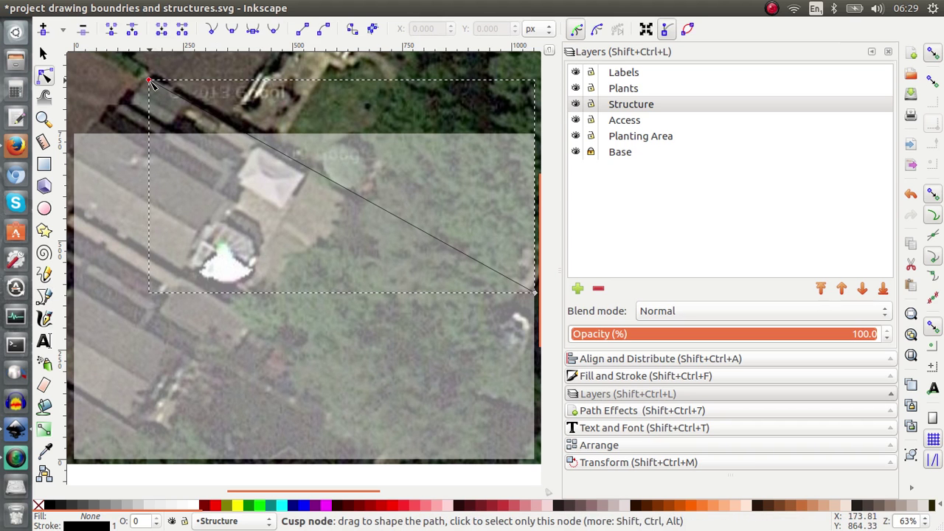
pyautogui.moveTo(151, 83)
pyautogui.mouseDown()
pyautogui.moveTo(140, 96)
pyautogui.moveTo(171, 96)
pyautogui.moveTo(137, 81)
pyautogui.moveTo(184, 86)
pyautogui.moveTo(153, 79)
pyautogui.mouseUp()
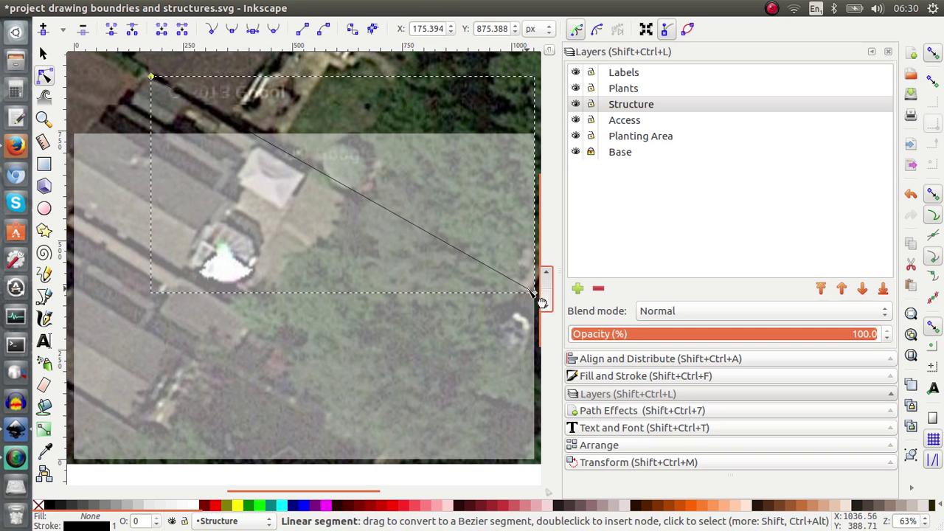
pyautogui.moveTo(534, 294); pyautogui.dragTo(534, 313)
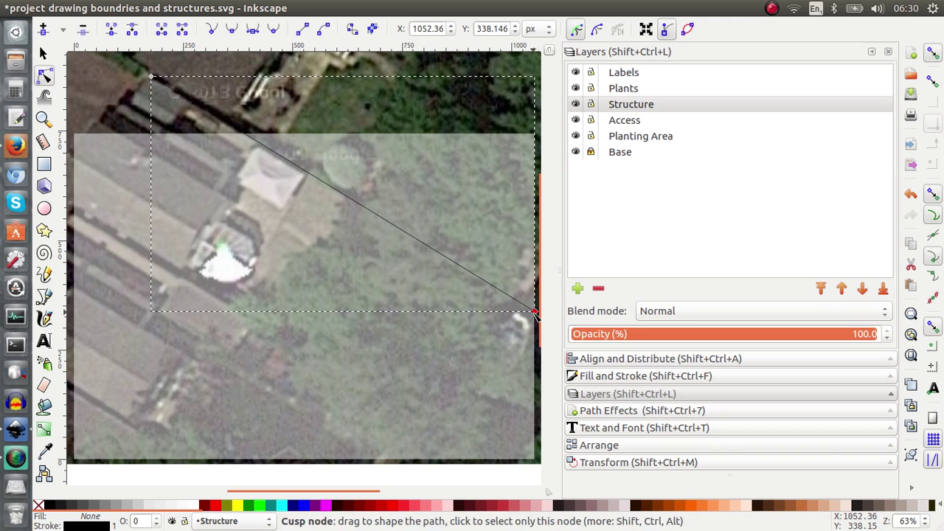
pyautogui.click(932, 56)
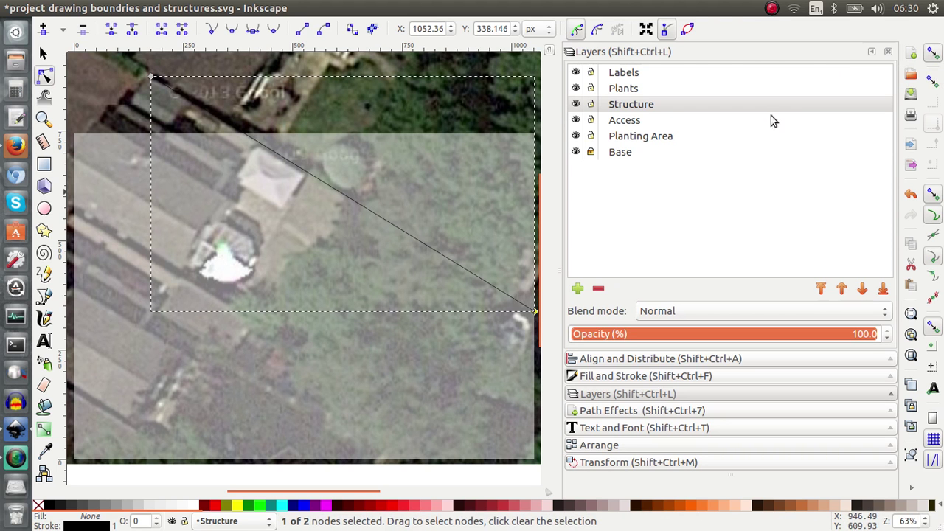
pyautogui.click(932, 55)
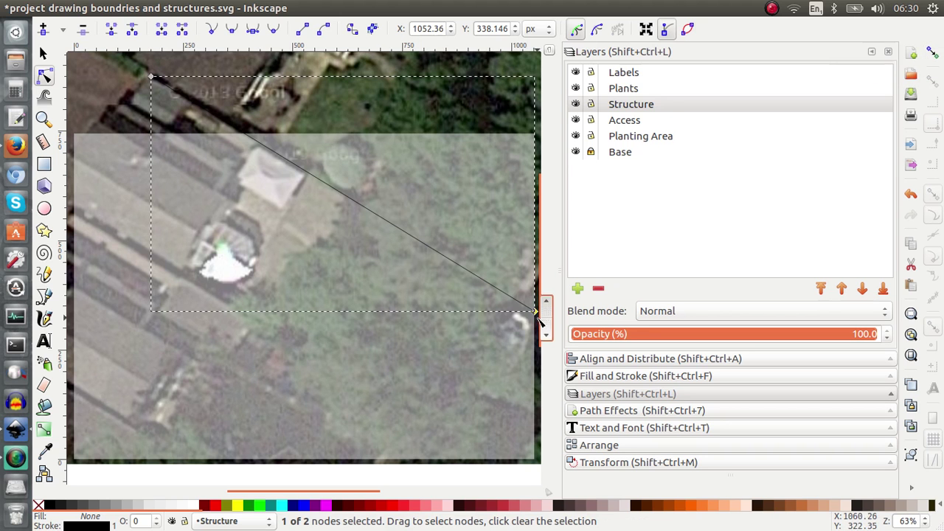
pyautogui.moveTo(537, 313); pyautogui.dragTo(63, 255)
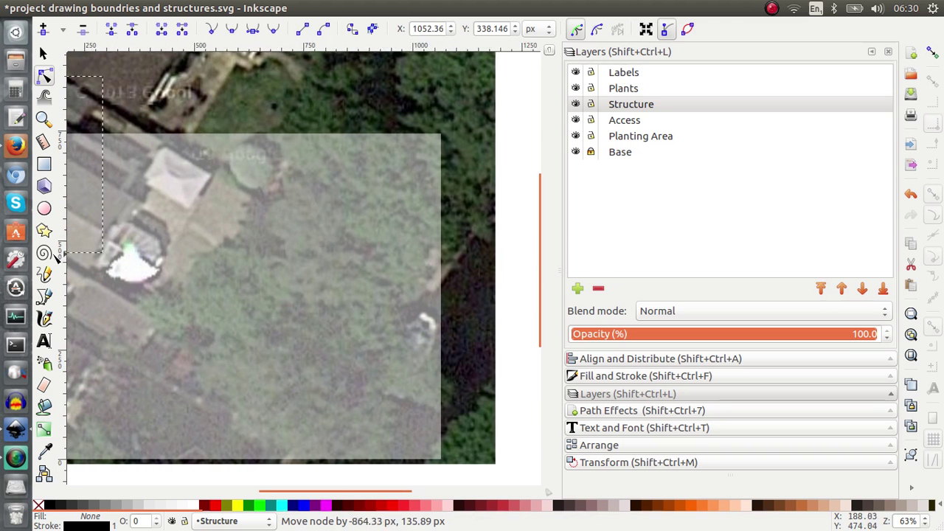
pyautogui.moveTo(60, 254); pyautogui.dragTo(444, 307)
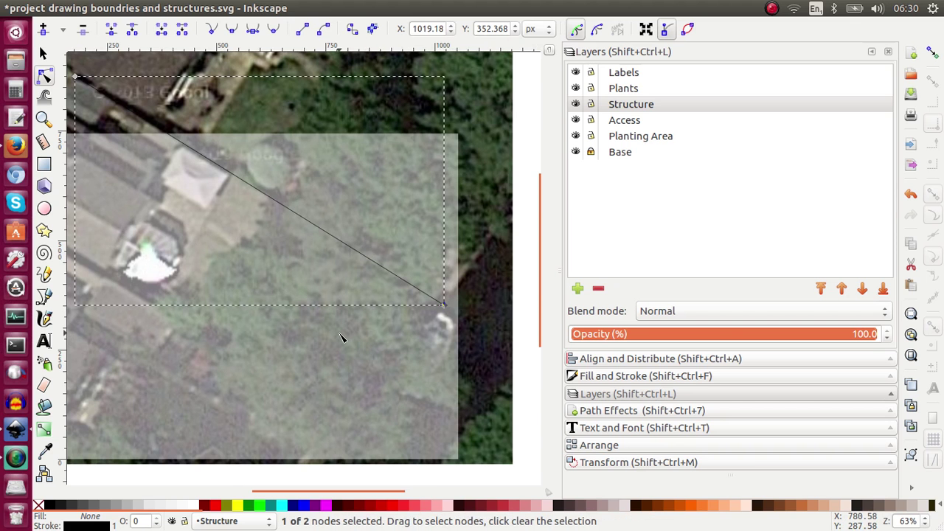
# Step: Pan the canvas and return to the Bezier pen with nothing selected
pyautogui.scroll(1, 341, 337)
pyautogui.hscroll(-1, 341, 337)
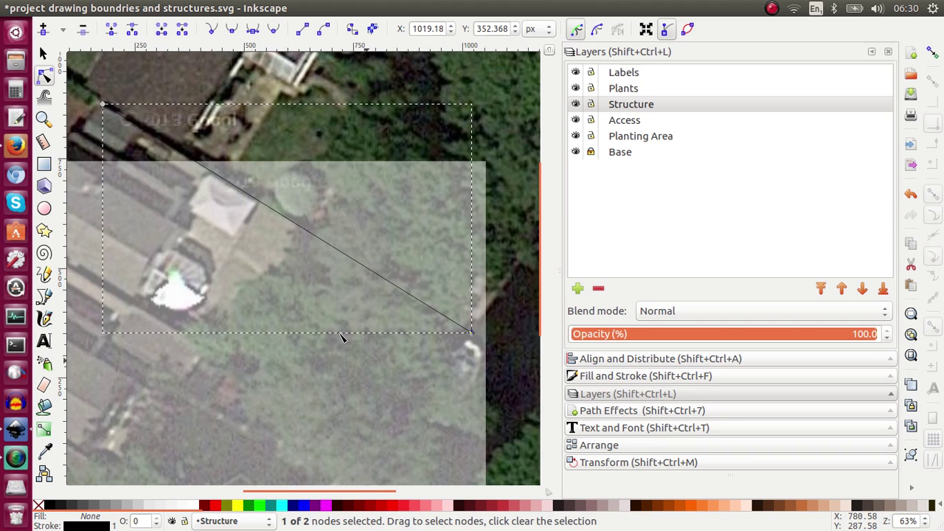
pyautogui.scroll(-2, 342, 338)
pyautogui.hscroll(-3, 341, 337)
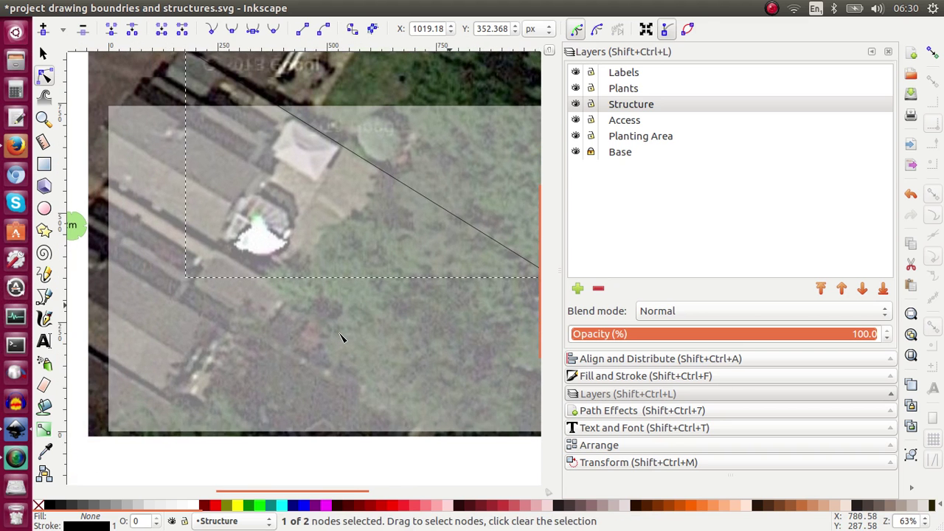
pyautogui.hscroll(-1, 341, 337)
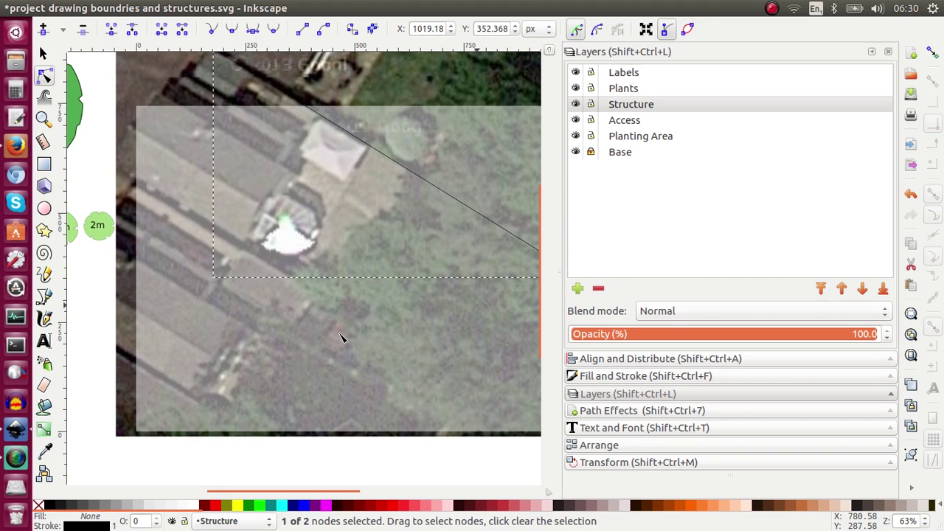
pyautogui.press('b')
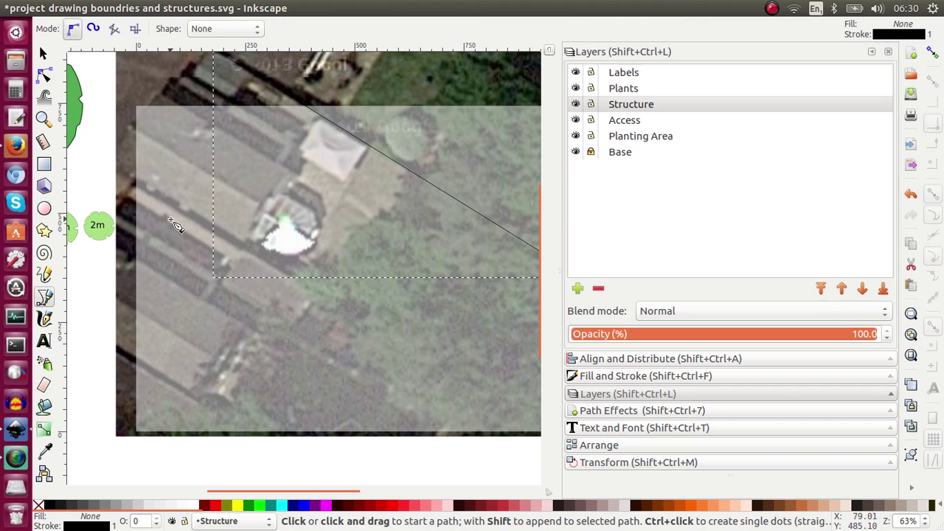
pyautogui.press('Escape')
# Step: Draw a second straight line from the map's left edge, parallel and below the first
pyautogui.click(133, 185)
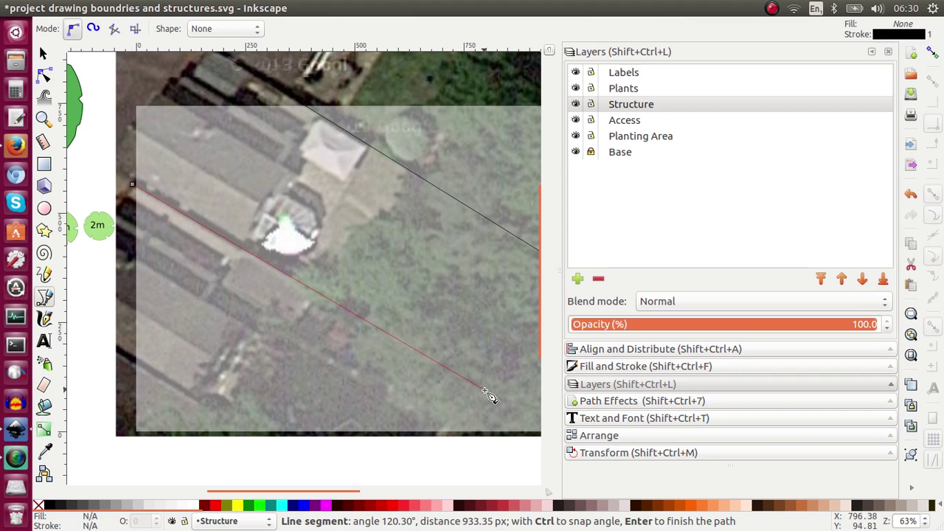
pyautogui.scroll(-3, 490, 399)
pyautogui.hscroll(4, 490, 399)
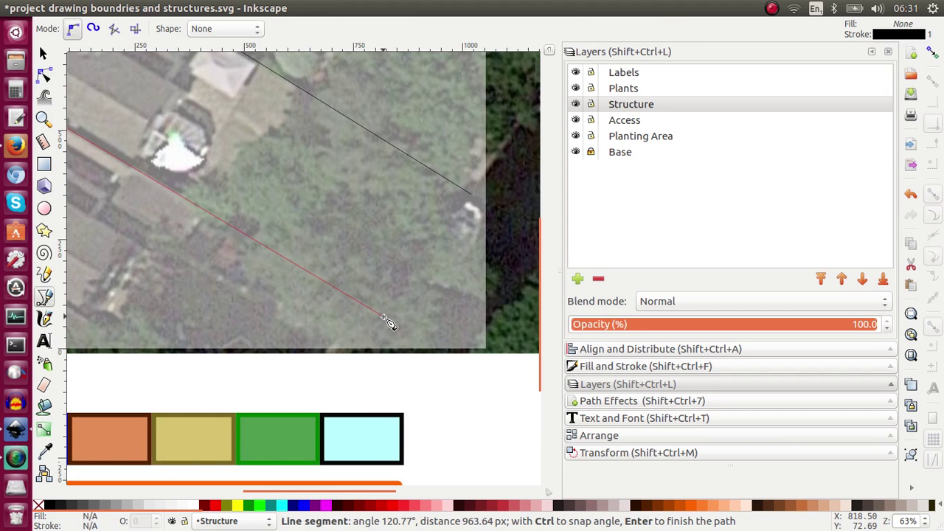
pyautogui.click(384, 318)
pyautogui.press('Return')
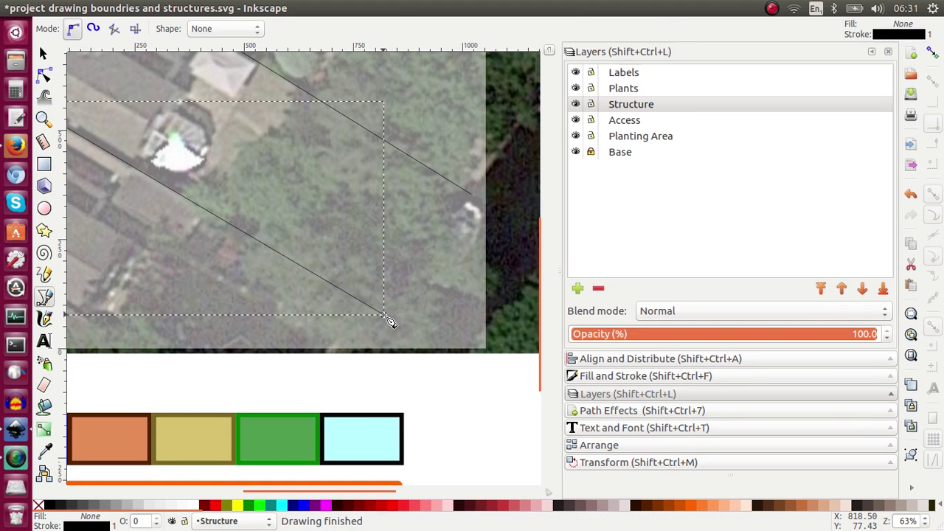
pyautogui.scroll(3, 389, 321)
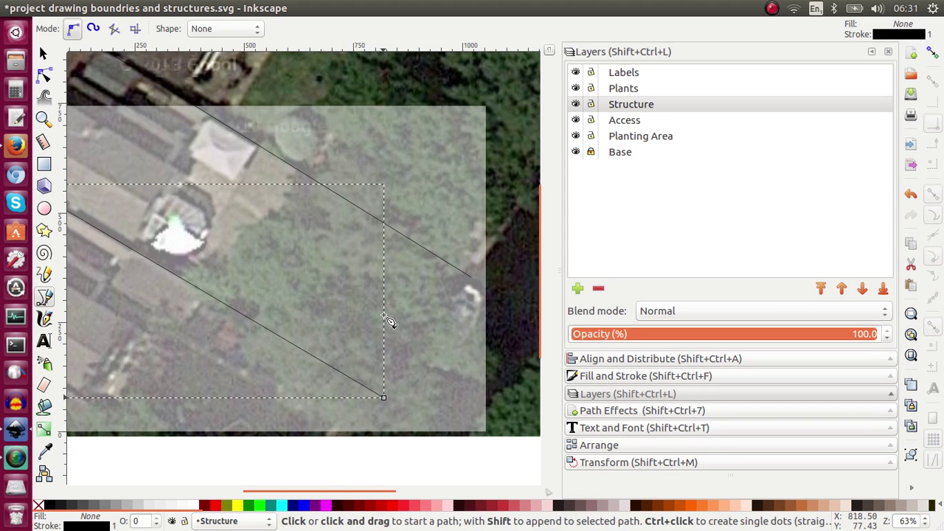
pyautogui.hscroll(-7, 388, 321)
pyautogui.scroll(3, 389, 321)
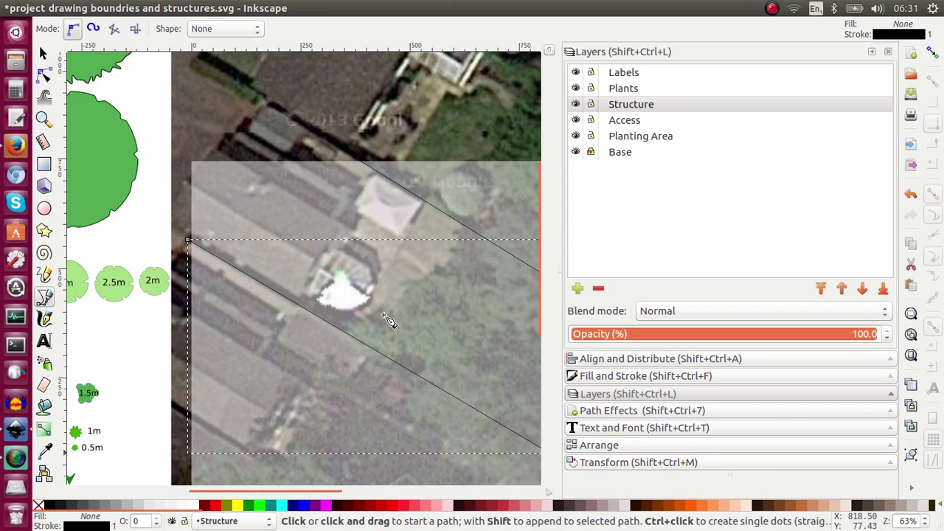
# Step: Zoom in and trace a closed outline around the long building's corners
pyautogui.press('+')
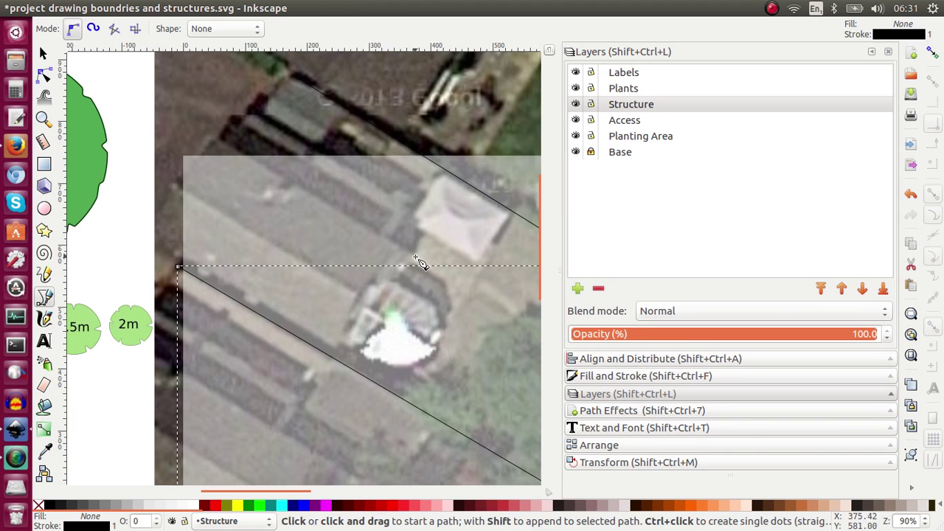
pyautogui.click(411, 253)
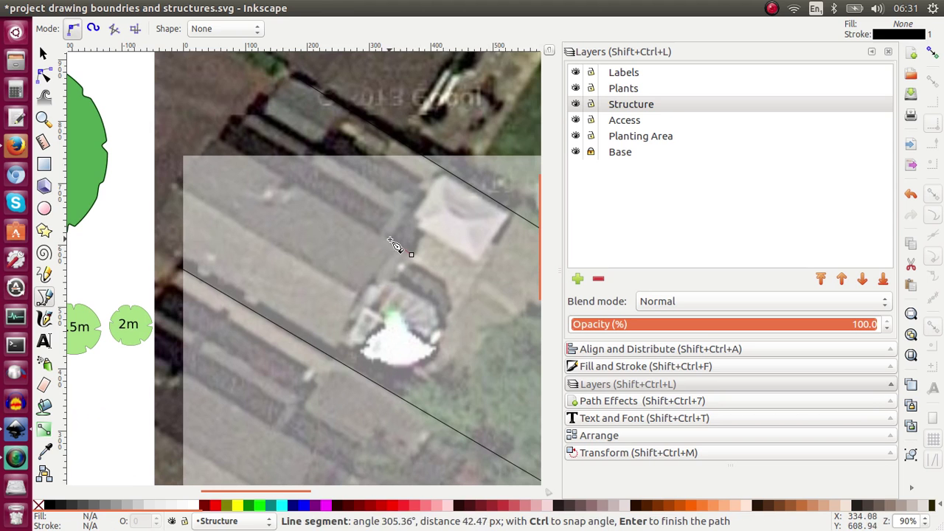
pyautogui.click(390, 240)
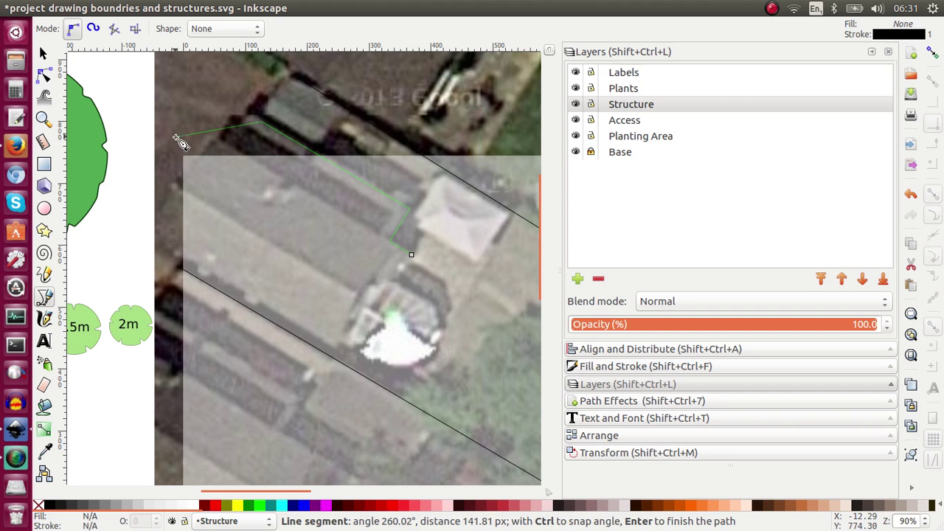
pyautogui.click(170, 245)
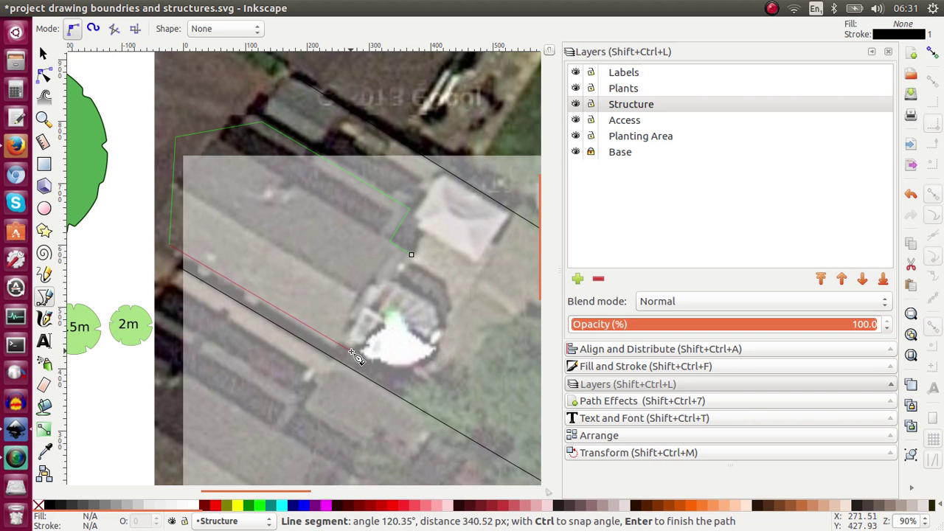
pyautogui.click(353, 349)
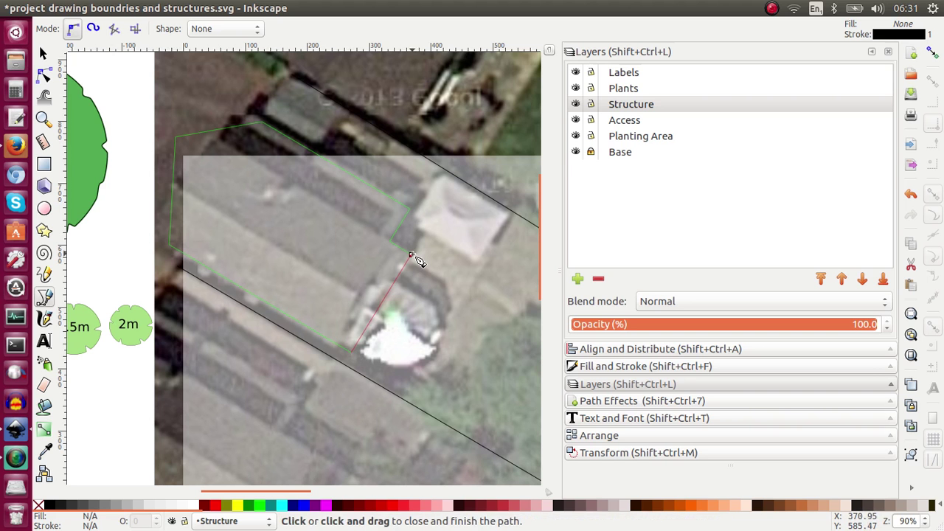
pyautogui.click(411, 255)
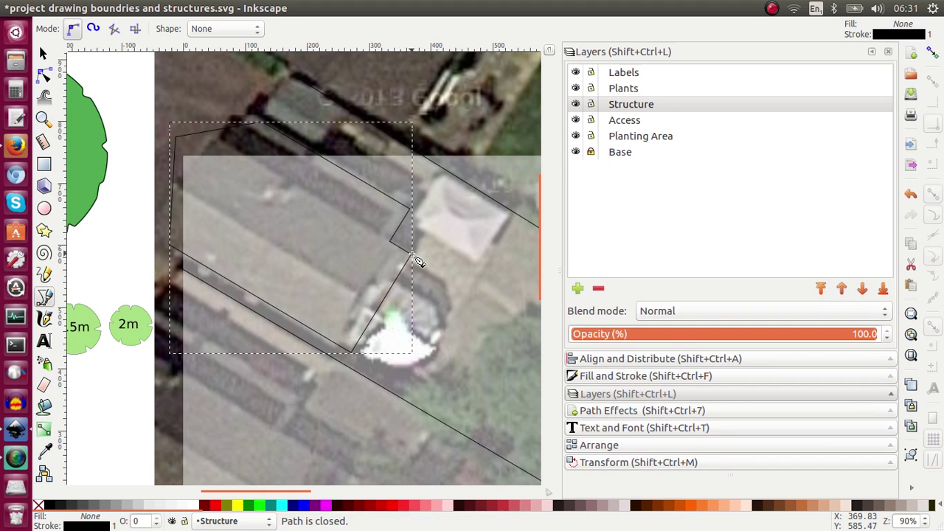
# Step: Trace a closed four-corner outline around the pale square roof
pyautogui.click(477, 261)
pyautogui.click(506, 214)
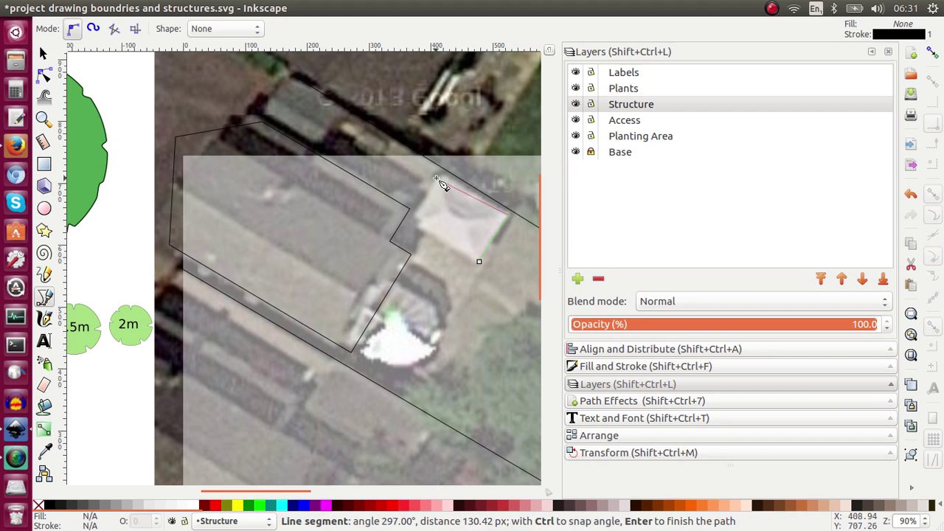
pyautogui.click(441, 175)
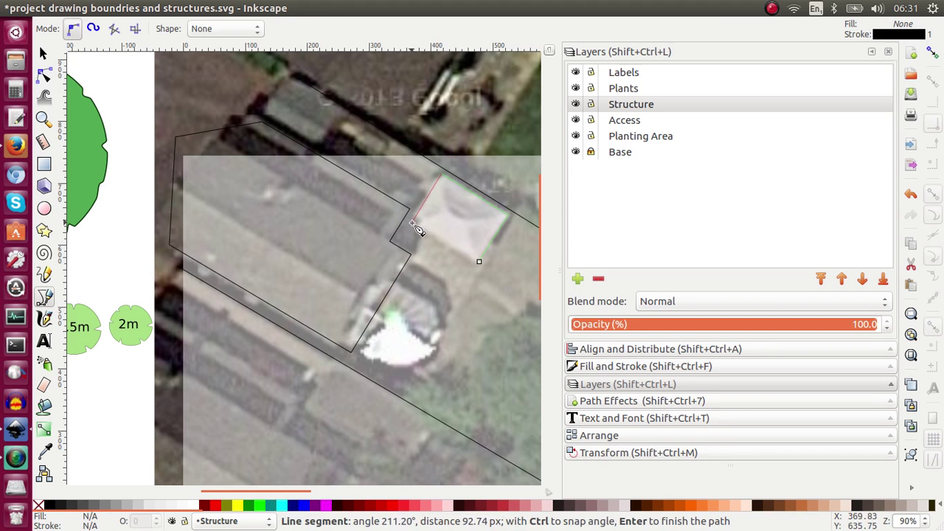
pyautogui.click(413, 222)
pyautogui.click(479, 261)
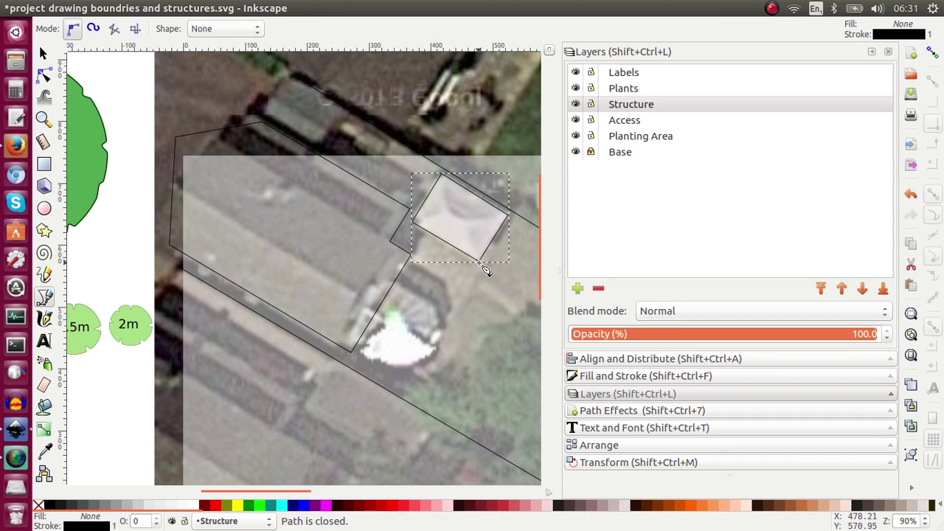
# Step: Trace a closed outline around the rounded white-topped structure
pyautogui.click(389, 281)
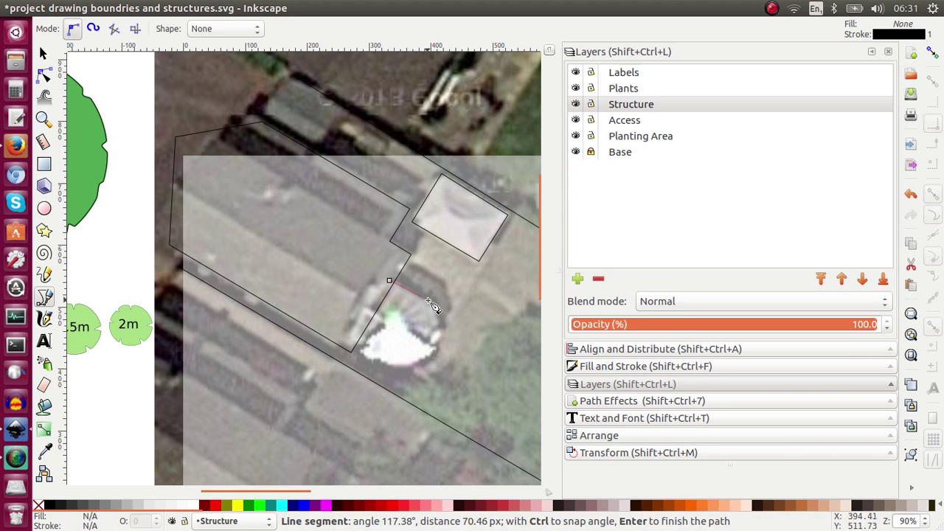
pyautogui.click(436, 306)
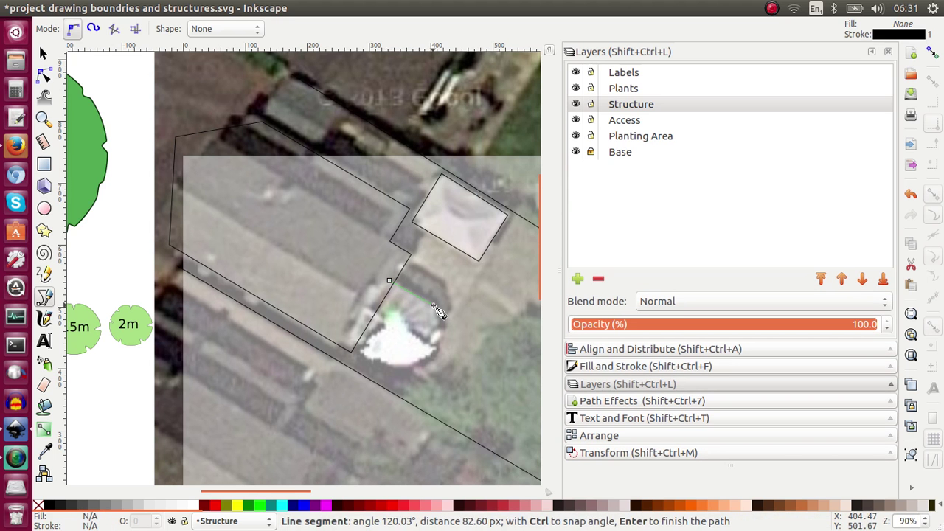
pyautogui.click(440, 334)
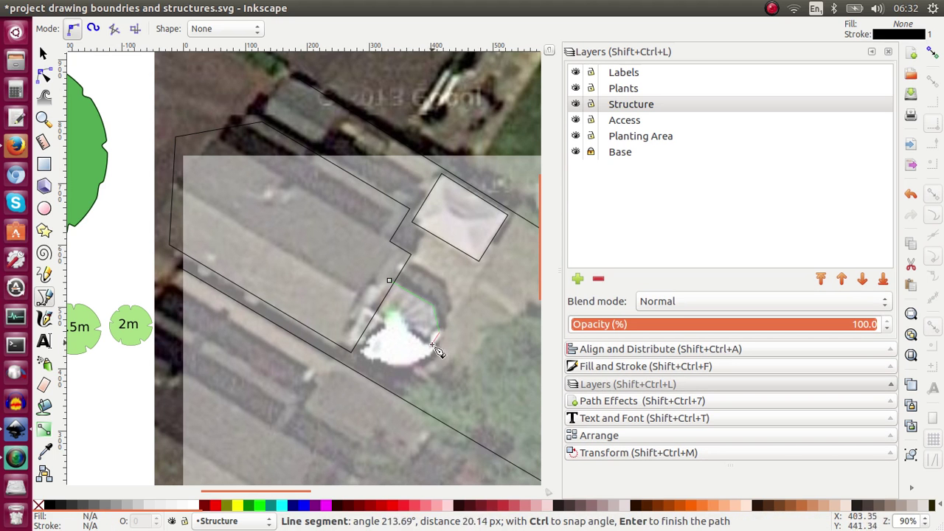
pyautogui.click(403, 368)
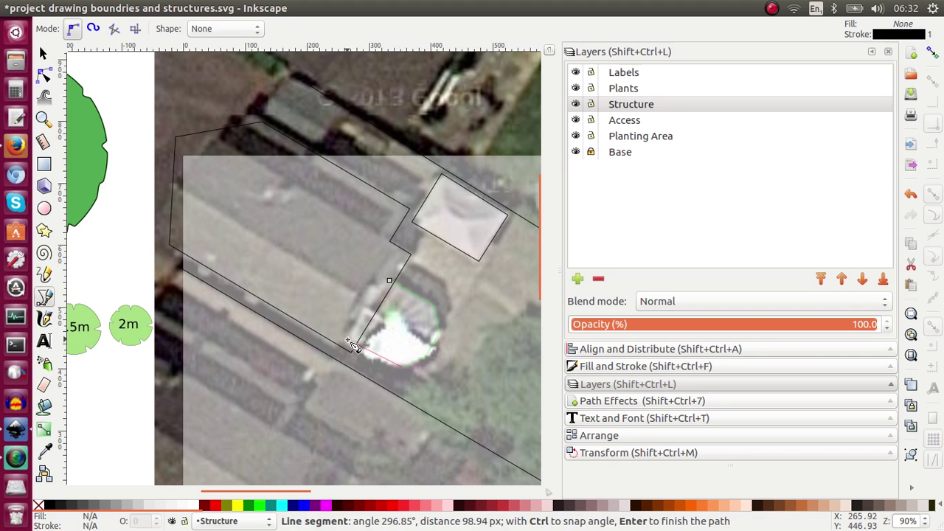
pyautogui.click(350, 343)
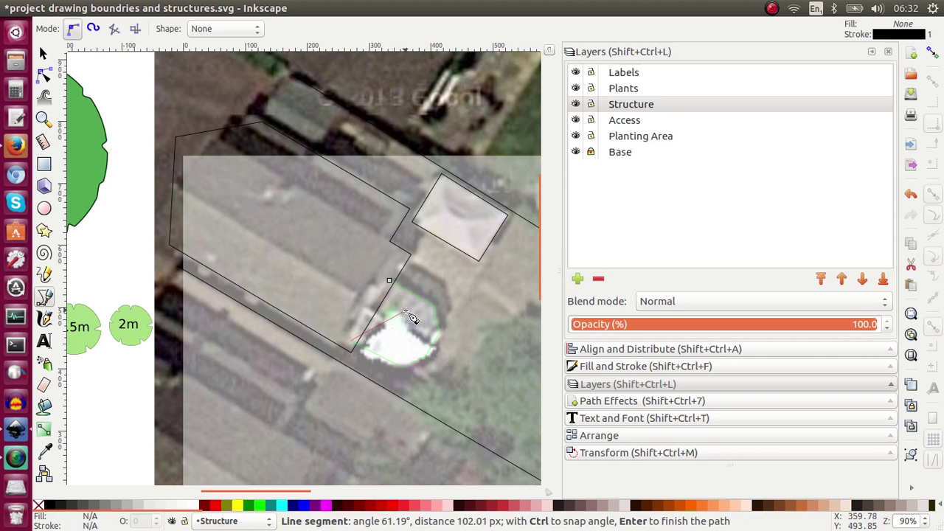
pyautogui.click(393, 285)
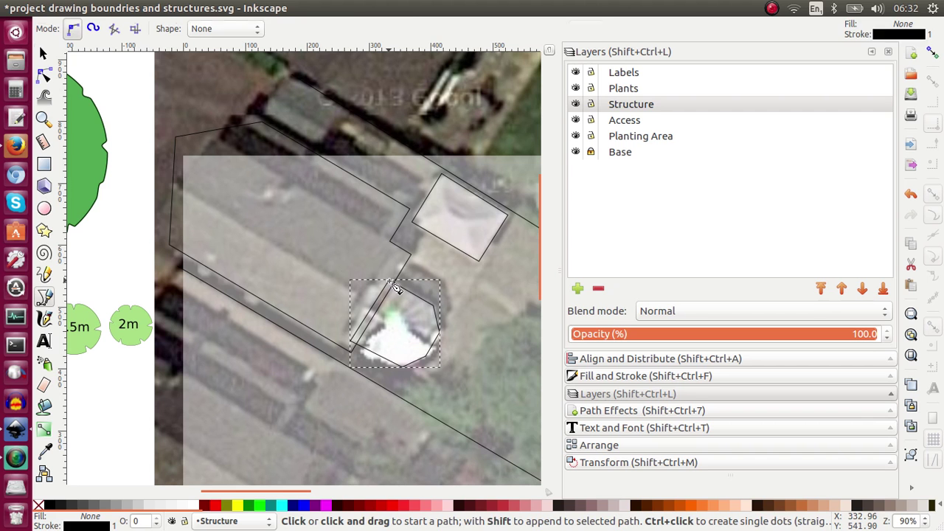
pyautogui.press('s')
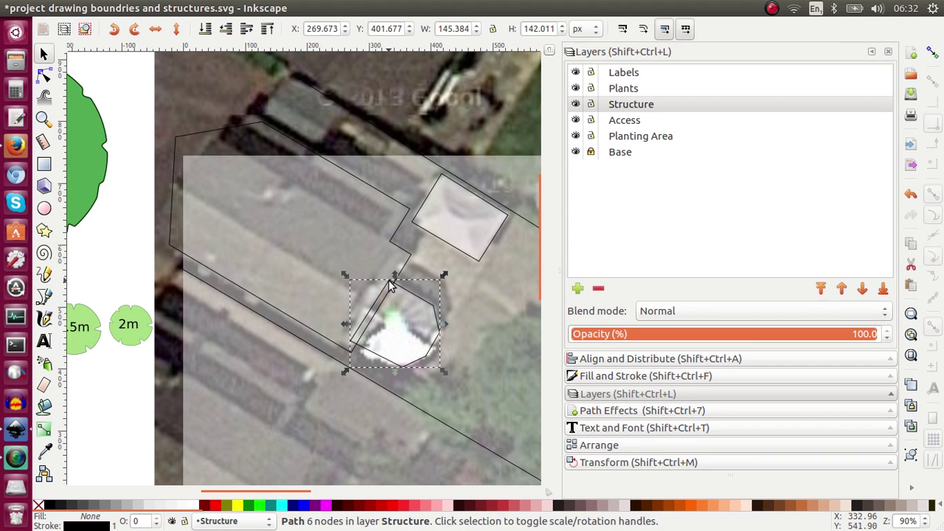
pyautogui.press('Escape')
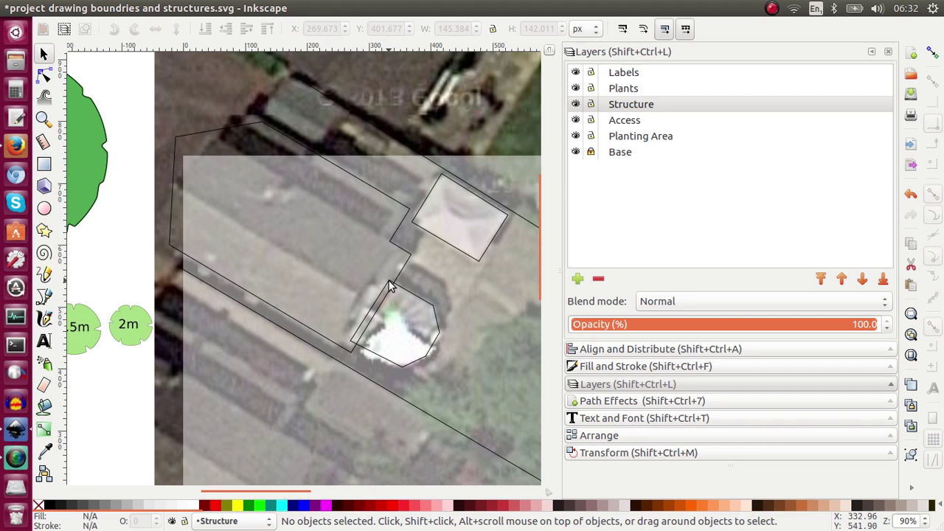
pyautogui.press('4')
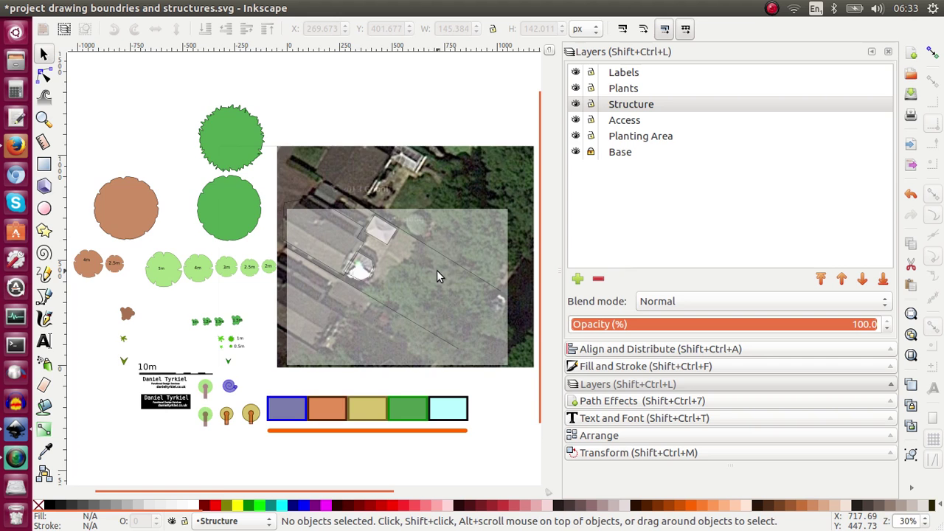
pyautogui.scroll(2, 436, 276)
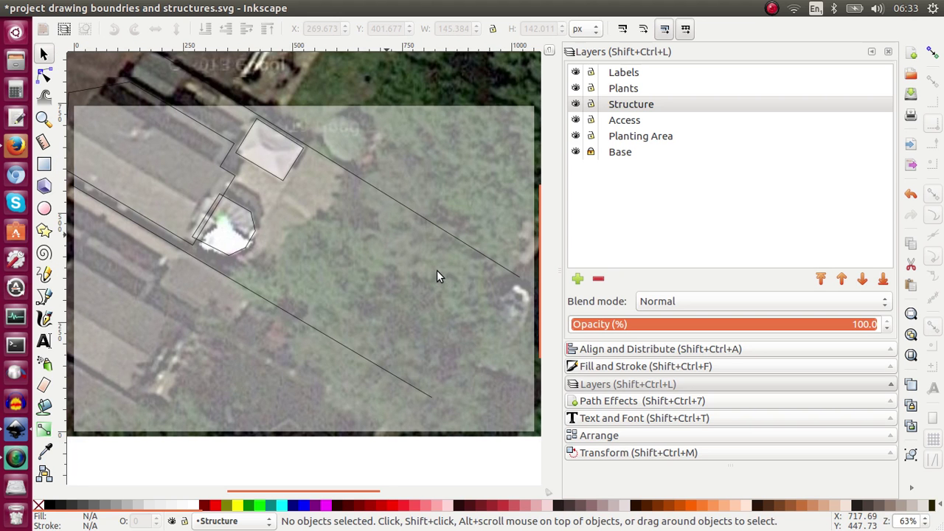
# Step: Select the upper boundary line and look for Fill and Stroke in the Object menu
pyautogui.click(387, 195)
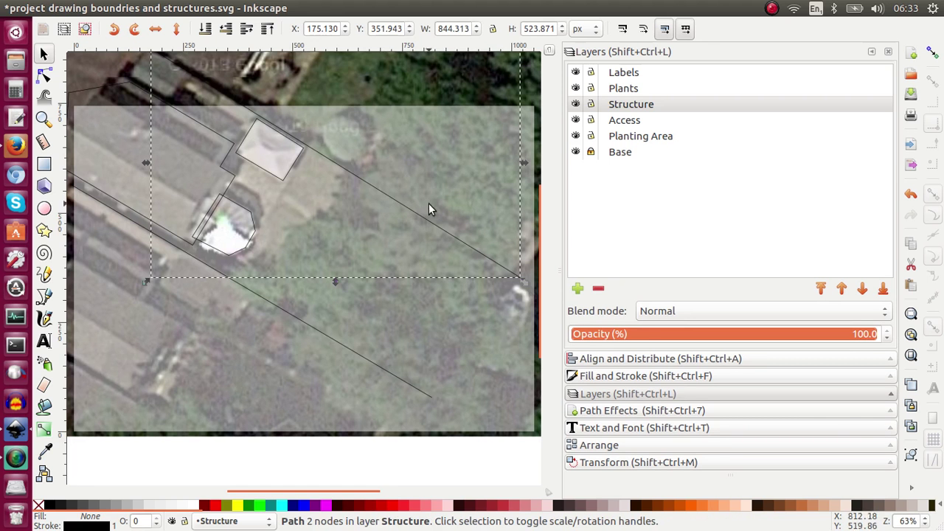
pyautogui.click(610, 380)
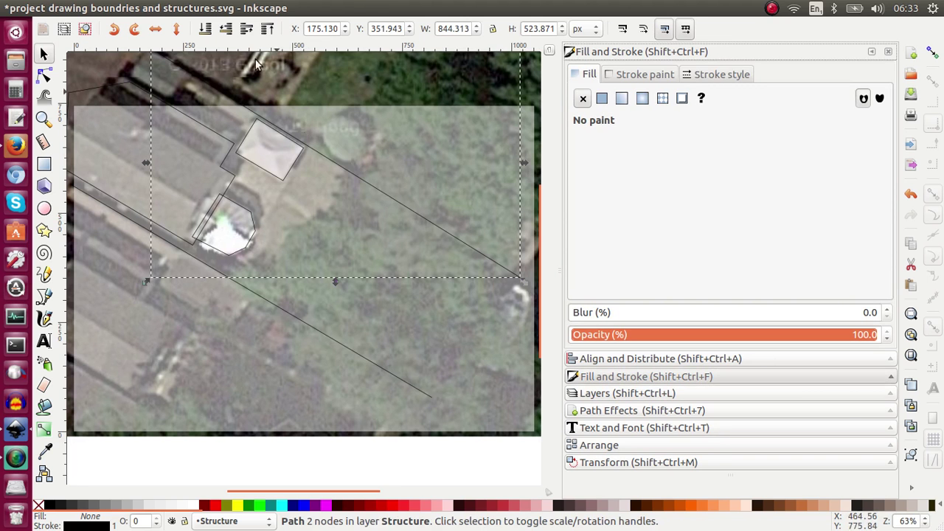
pyautogui.moveTo(171, 13)
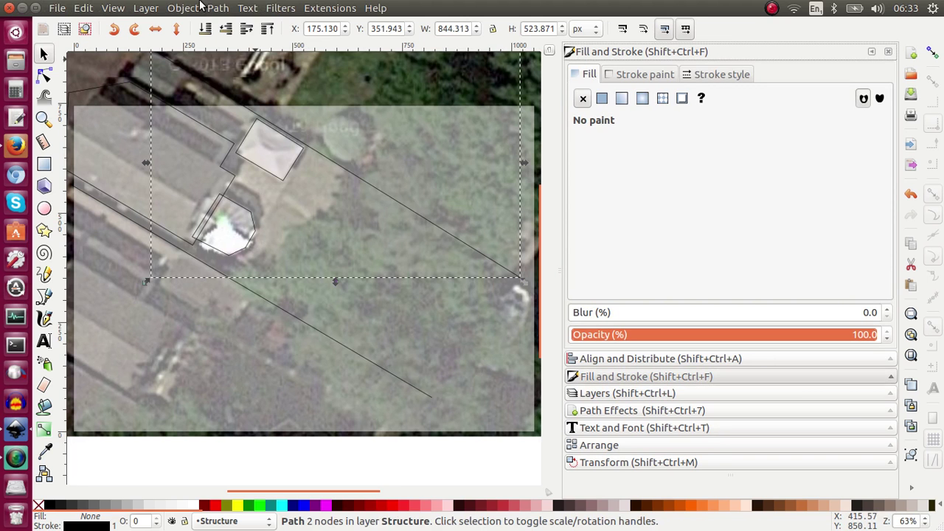
pyautogui.click(177, 9)
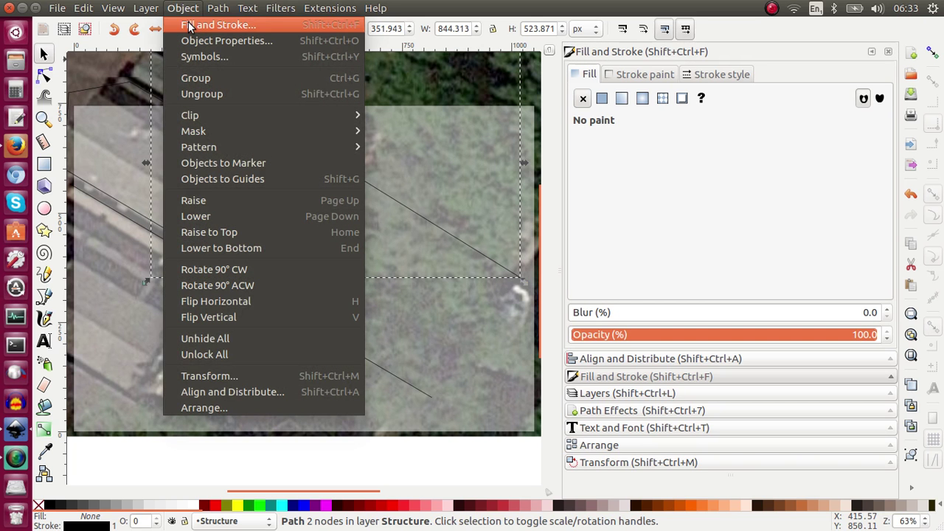
pyautogui.click(191, 9)
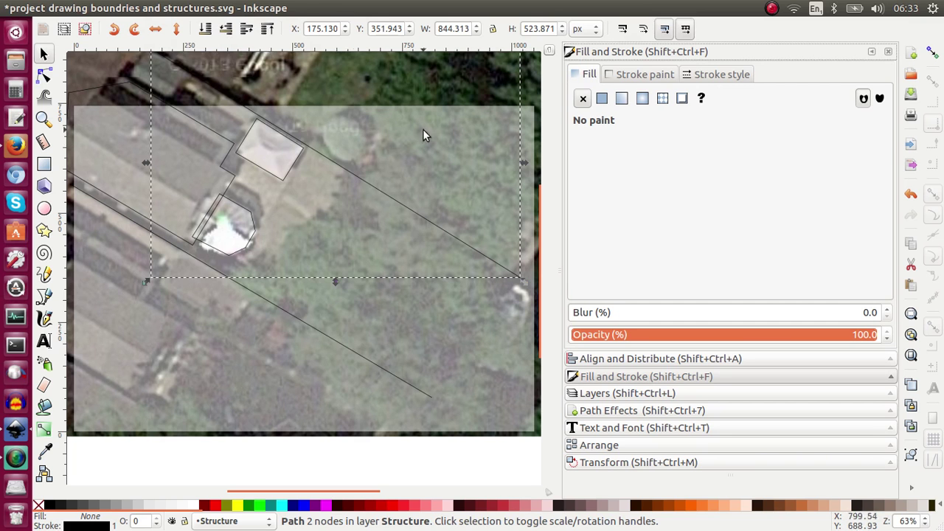
# Step: Eyedrop the key line's orange ff6600ff as its stroke and set the width to 3 px
pyautogui.click(638, 75)
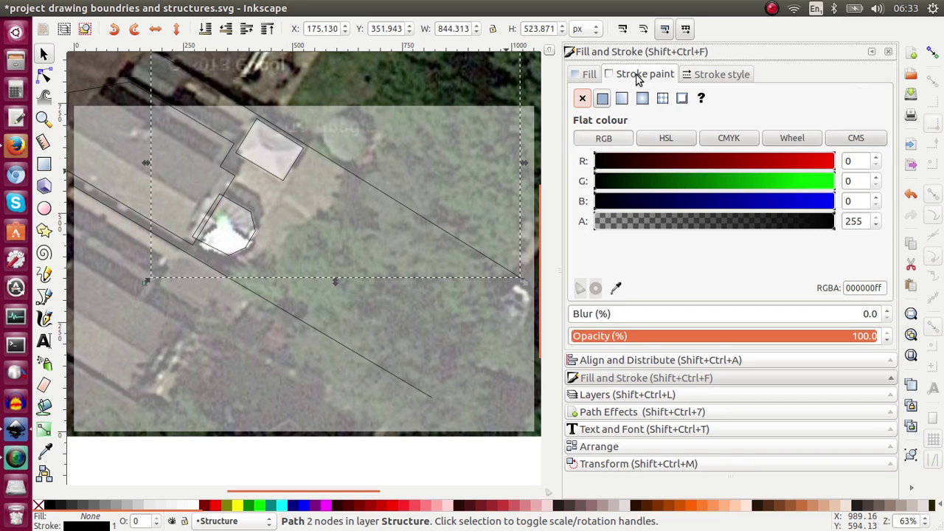
pyautogui.click(616, 288)
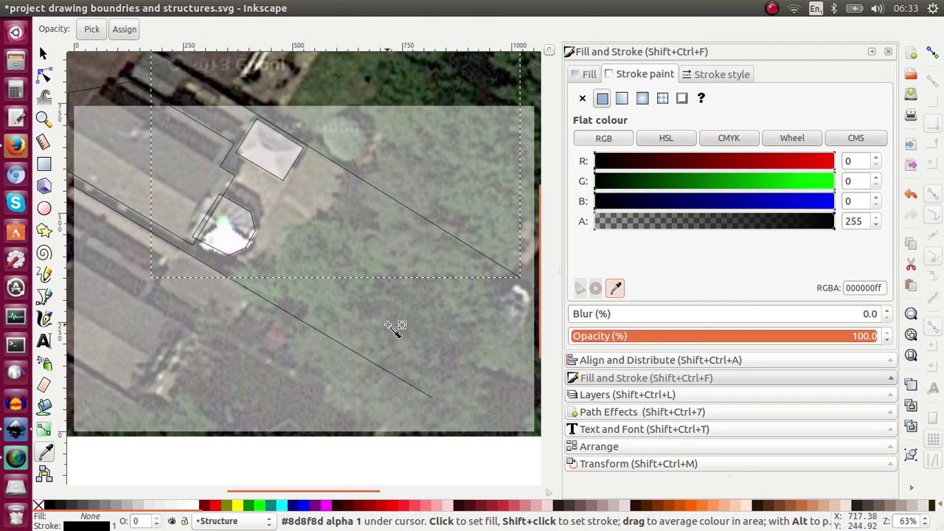
pyautogui.scroll(-5, 394, 329)
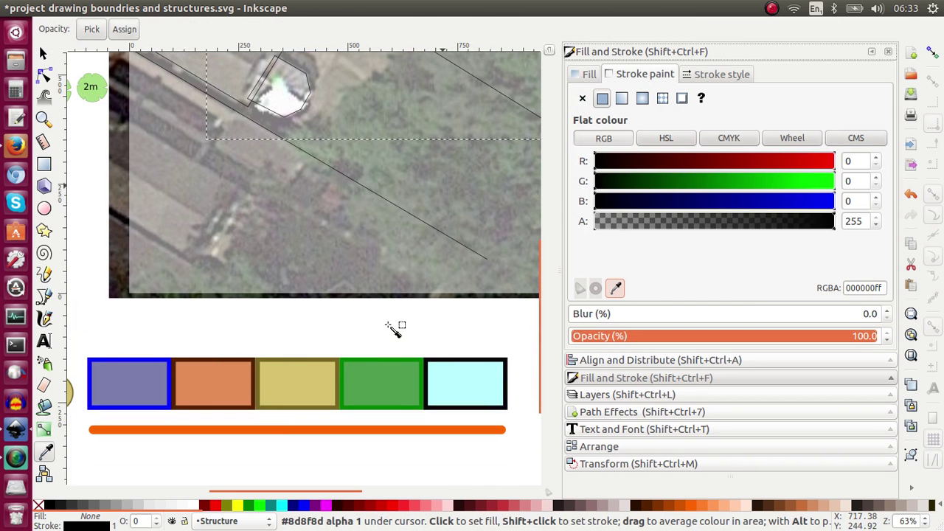
pyautogui.click(298, 430)
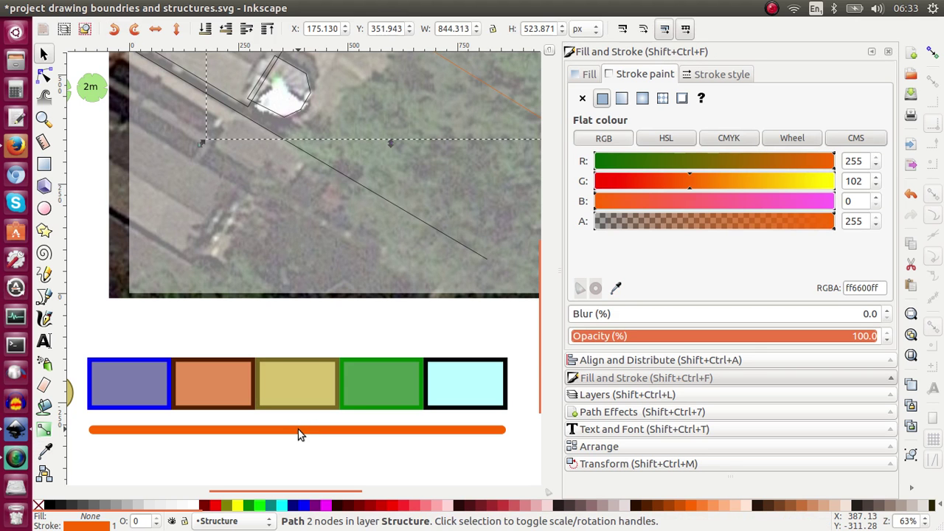
pyautogui.click(719, 76)
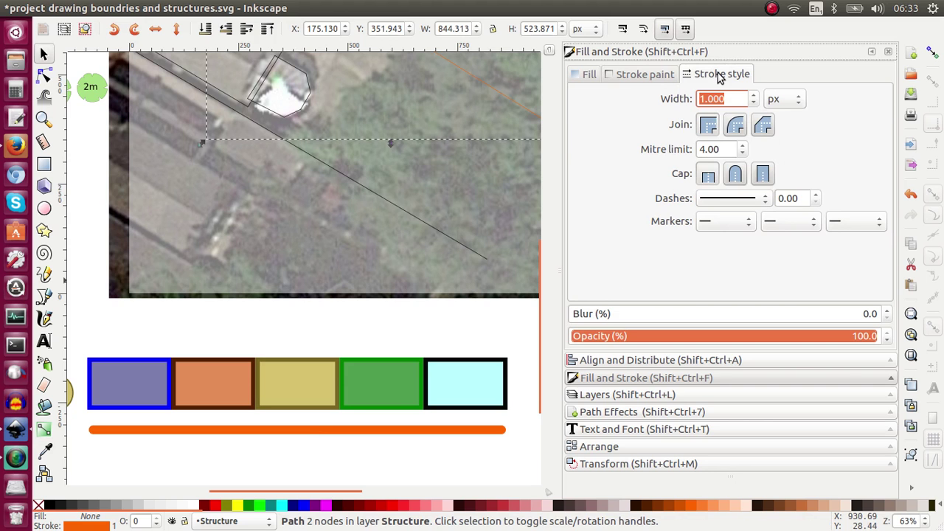
pyautogui.write('3')
pyautogui.press('Return')
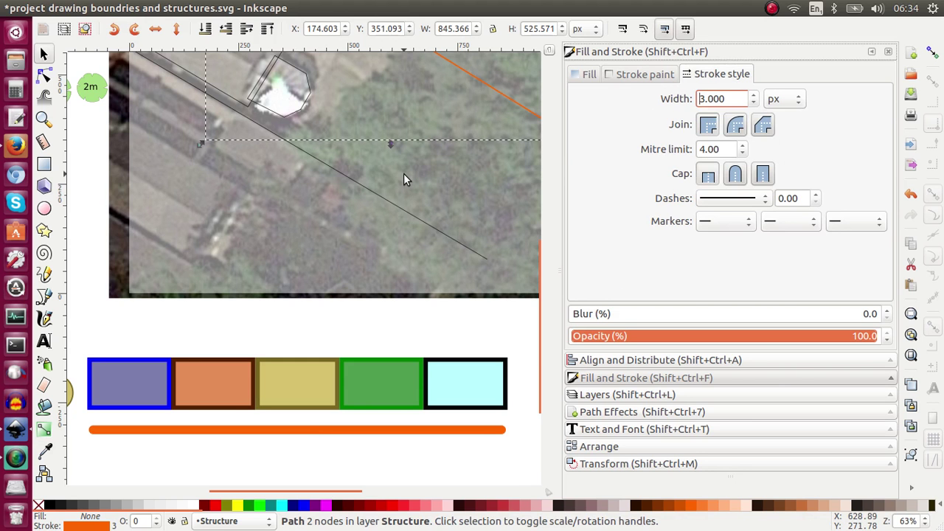
# Step: Set the lower fence line's stroke width to 3 and eyedrop the key line's orange
pyautogui.click(394, 210)
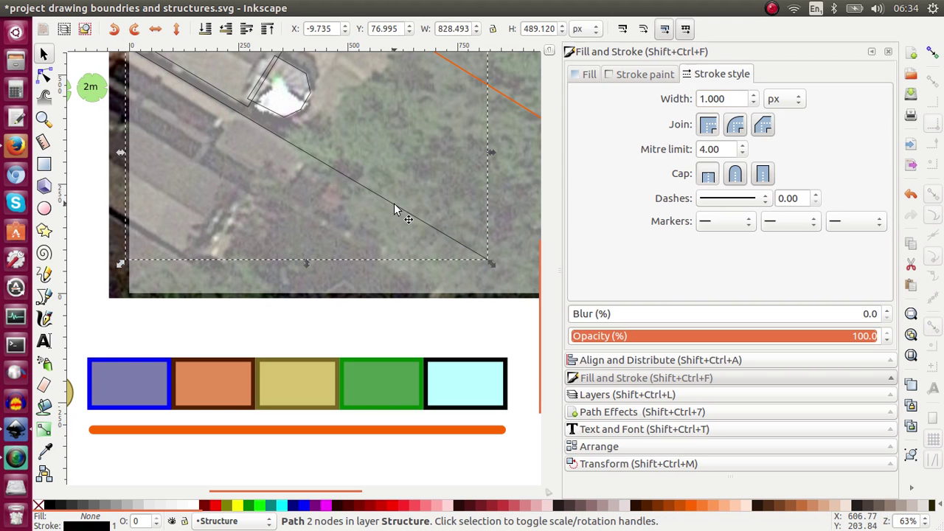
pyautogui.doubleClick(733, 98)
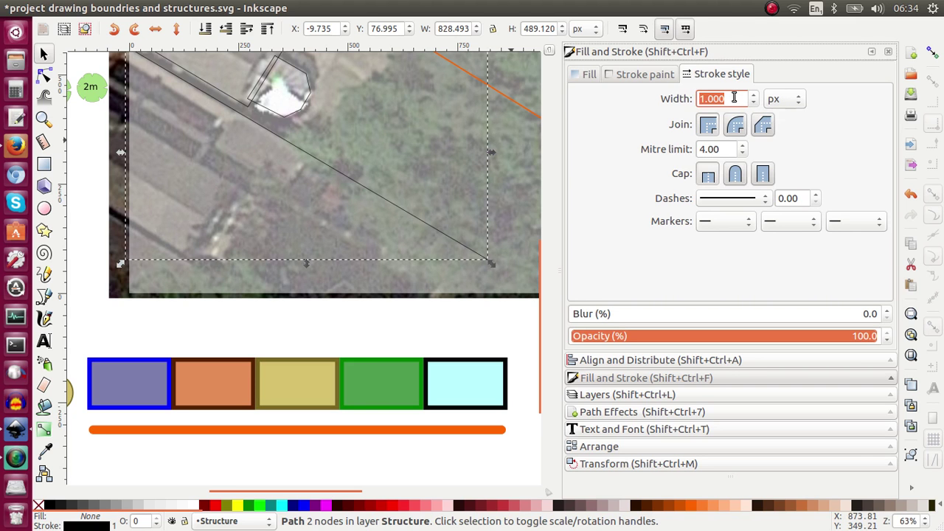
pyautogui.write('3')
pyautogui.press('Return')
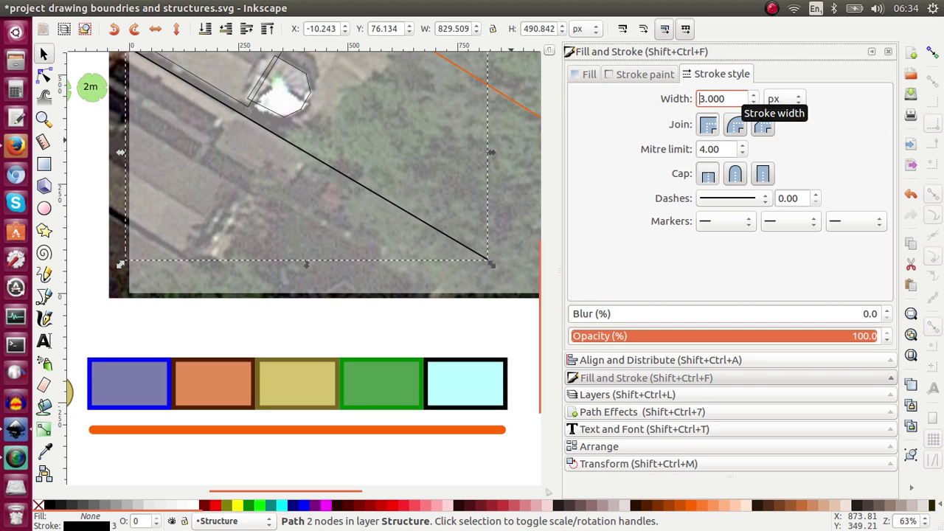
pyautogui.click(640, 75)
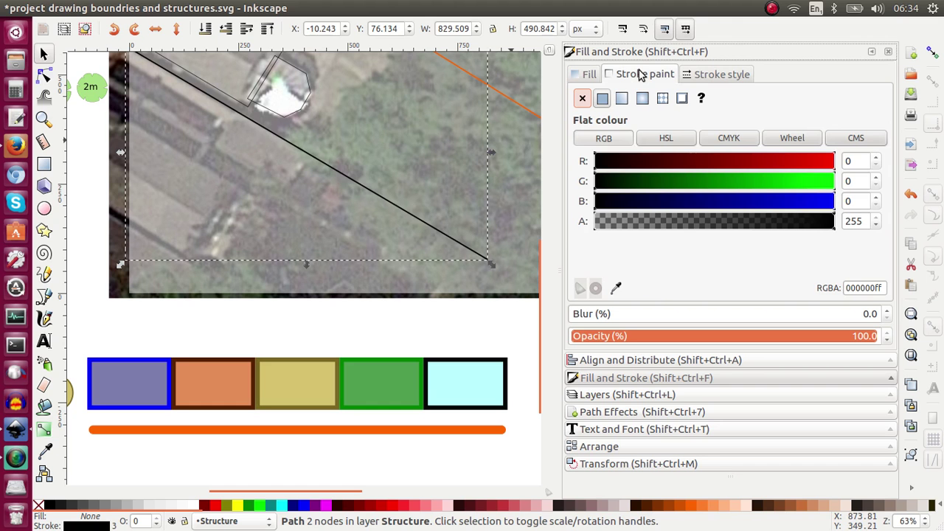
pyautogui.click(617, 289)
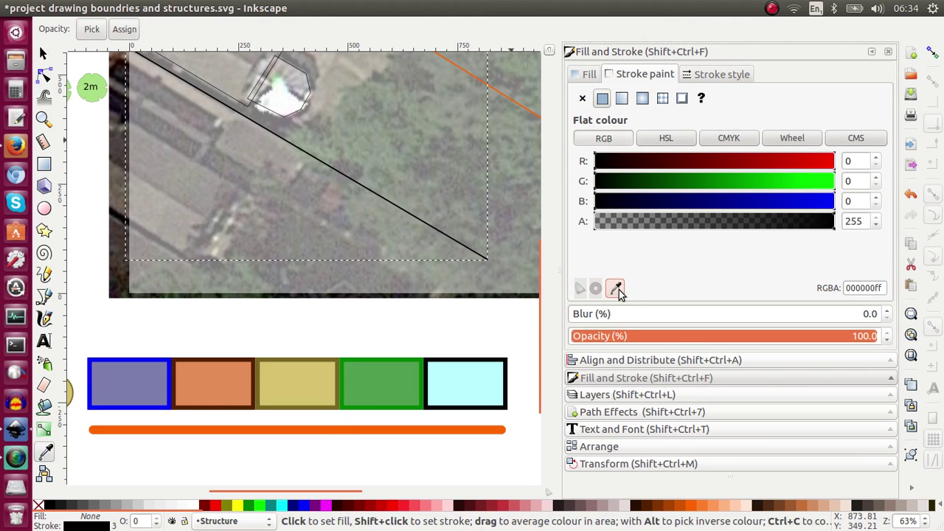
pyautogui.click(340, 432)
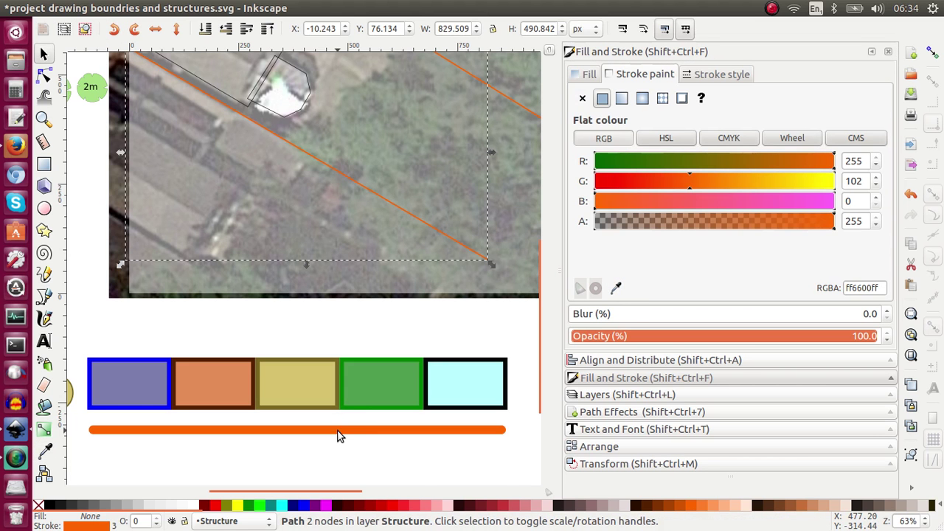
pyautogui.scroll(6, 337, 433)
pyautogui.hscroll(-1, 337, 430)
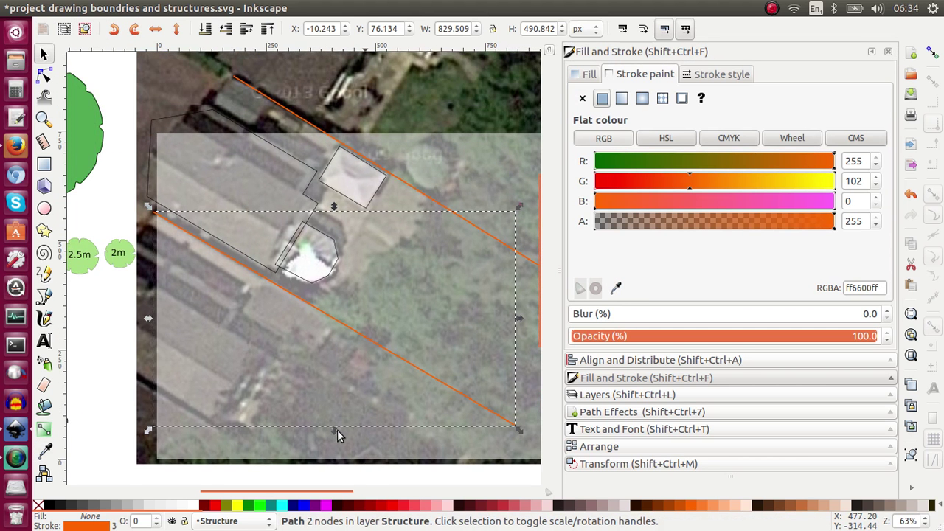
# Step: Give the square roof outline a 3 px stroke sampled from the blue swatch
pyautogui.click(376, 195)
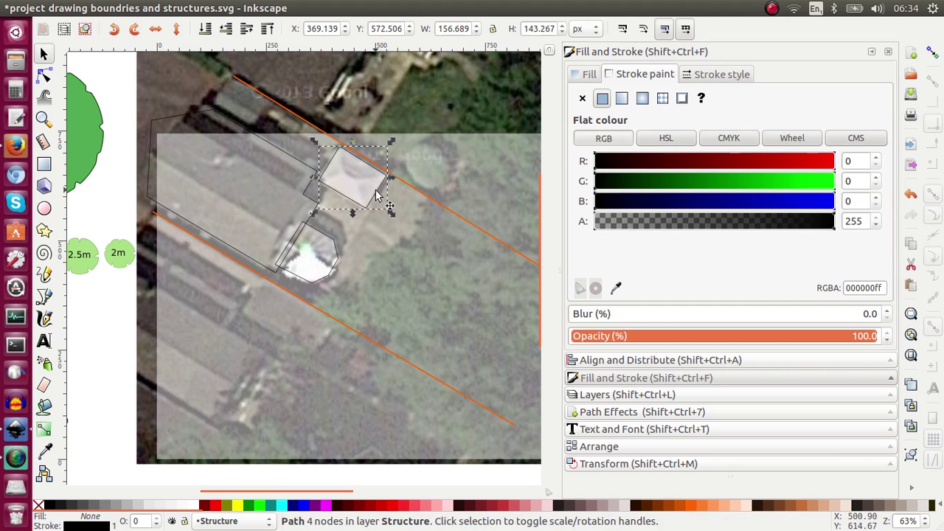
pyautogui.click(712, 76)
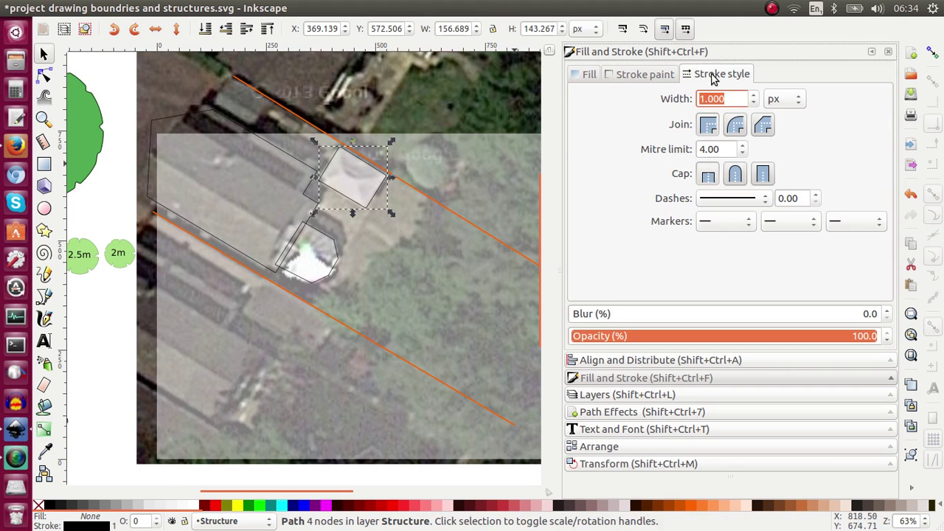
pyautogui.write('3')
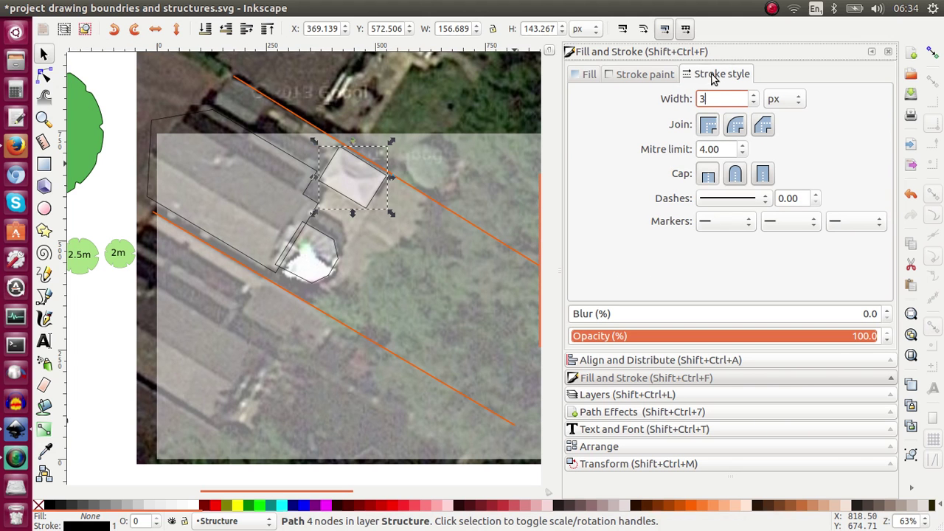
pyautogui.press('Return')
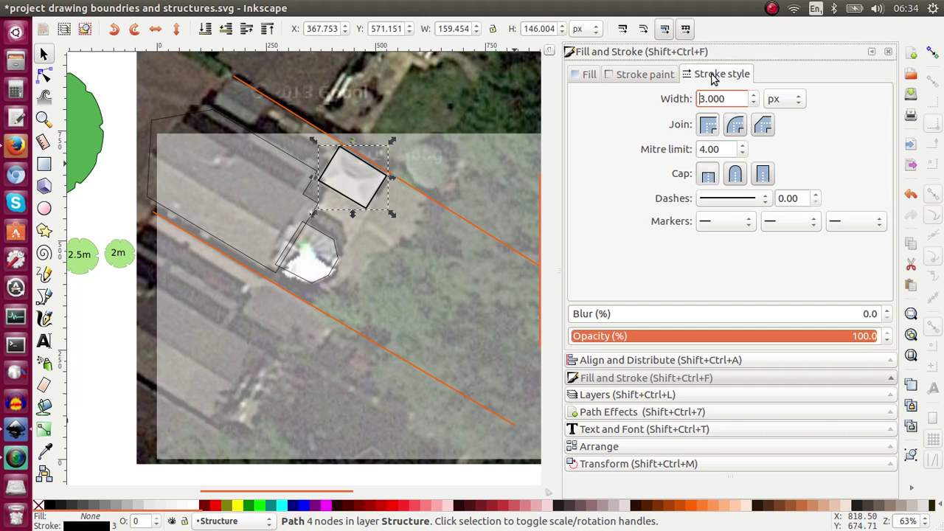
pyautogui.click(649, 75)
pyautogui.scroll(-5, 423, 315)
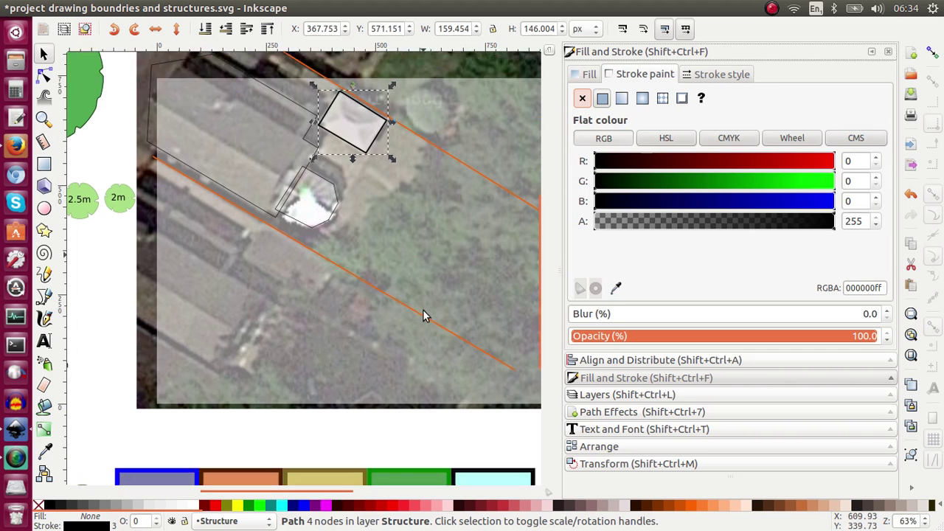
pyautogui.click(617, 290)
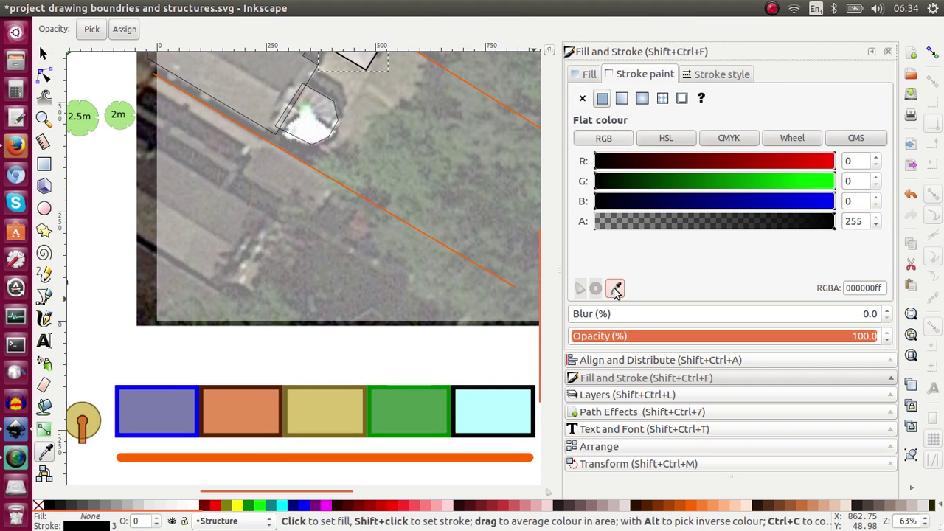
pyautogui.click(162, 387)
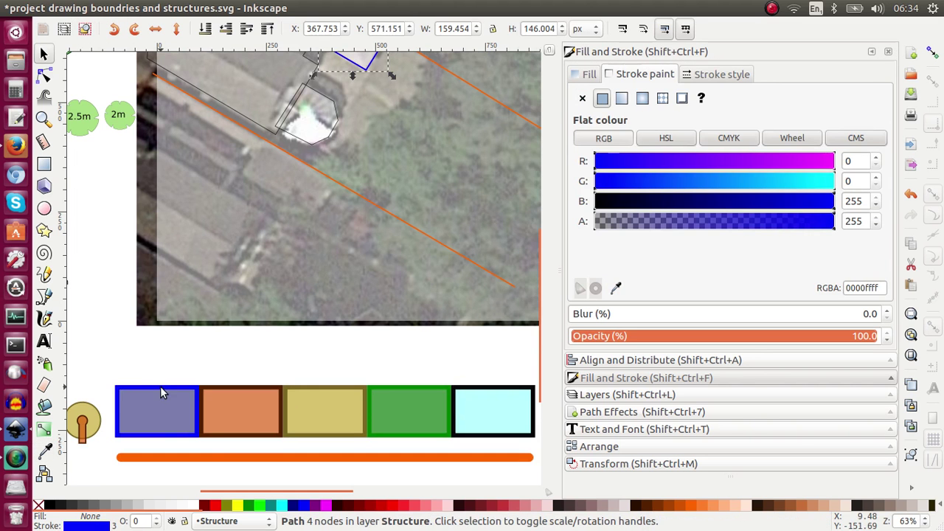
# Step: Set a flat fill and sample the swatch's translucent blue 434689b3
pyautogui.click(585, 75)
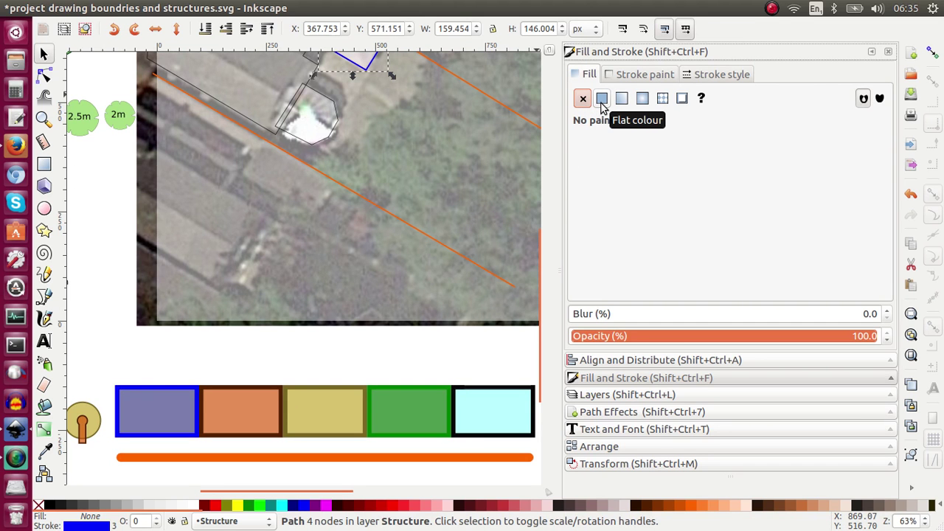
pyautogui.click(602, 99)
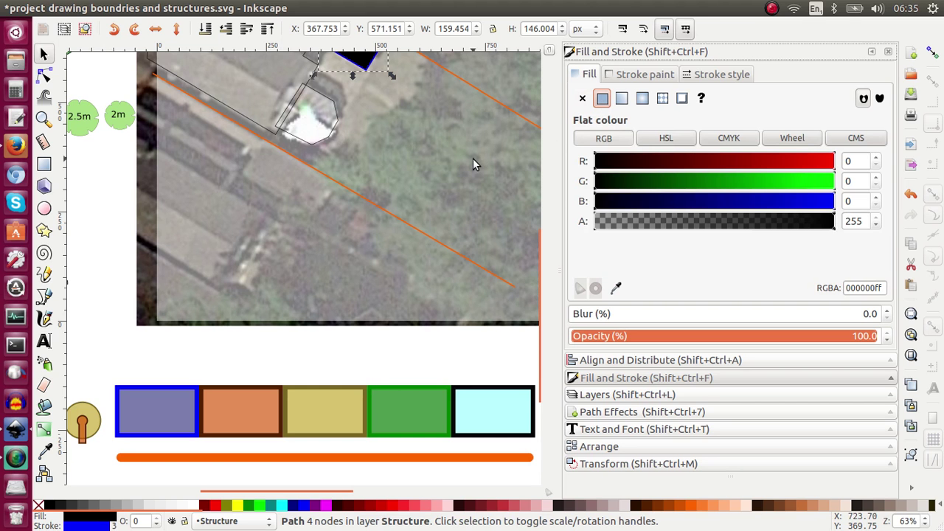
pyautogui.scroll(3, 473, 160)
pyautogui.scroll(-3, 472, 163)
pyautogui.click(616, 288)
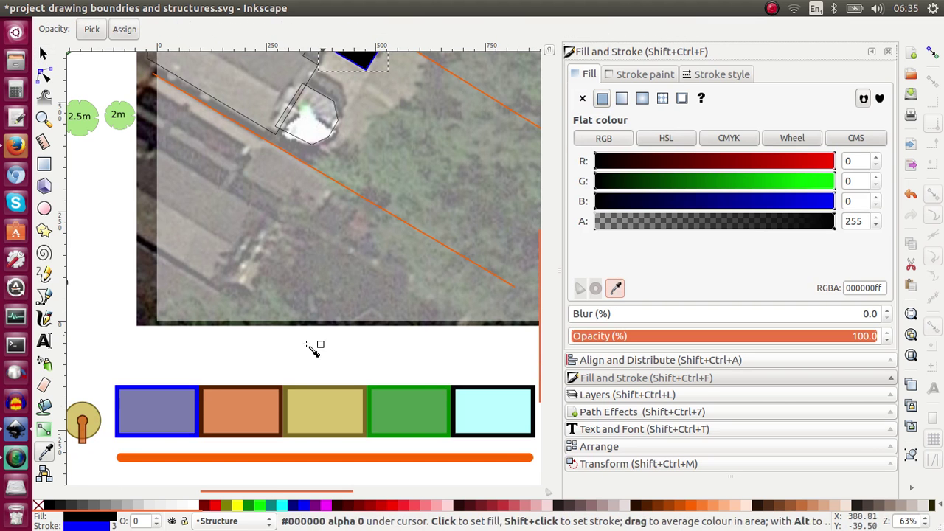
pyautogui.click(164, 409)
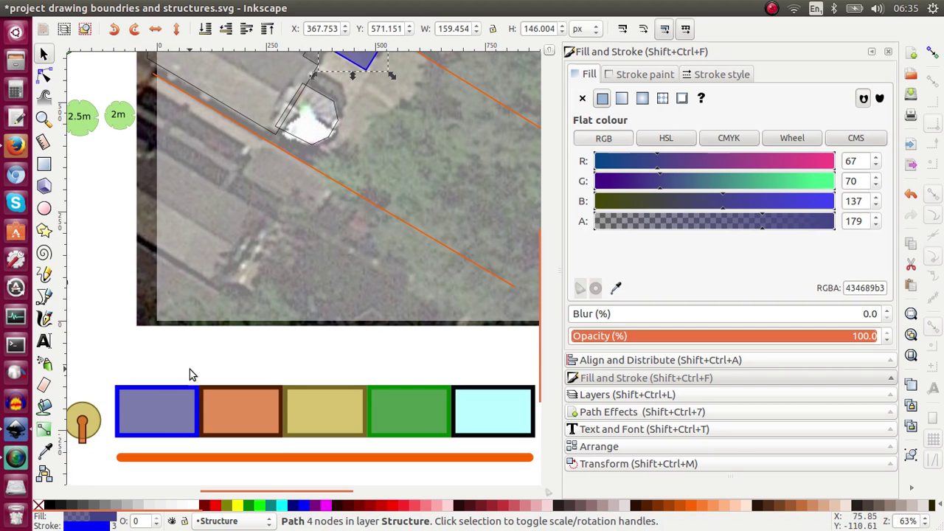
pyautogui.scroll(2, 361, 170)
pyautogui.scroll(3, 361, 170)
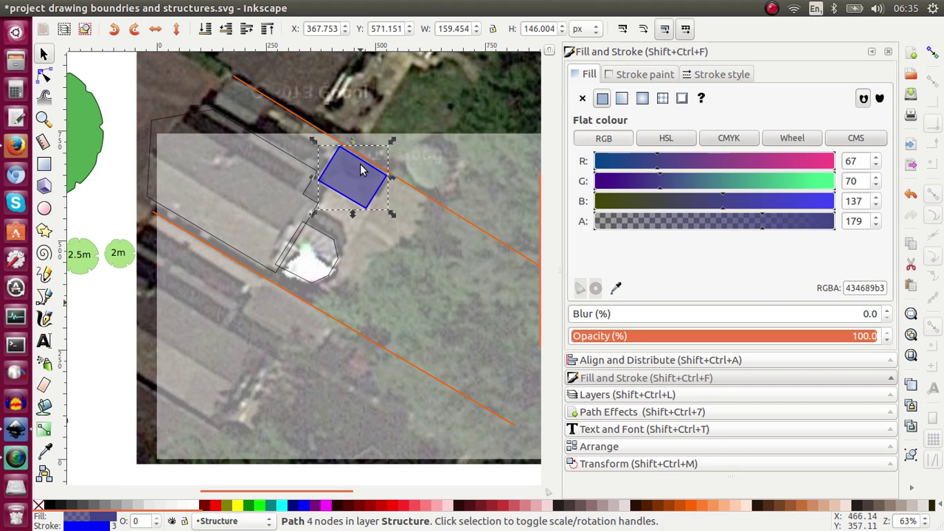
# Step: Fill the rounded structure's outline with the swatch's translucent blue 434689b3
pyautogui.click(329, 243)
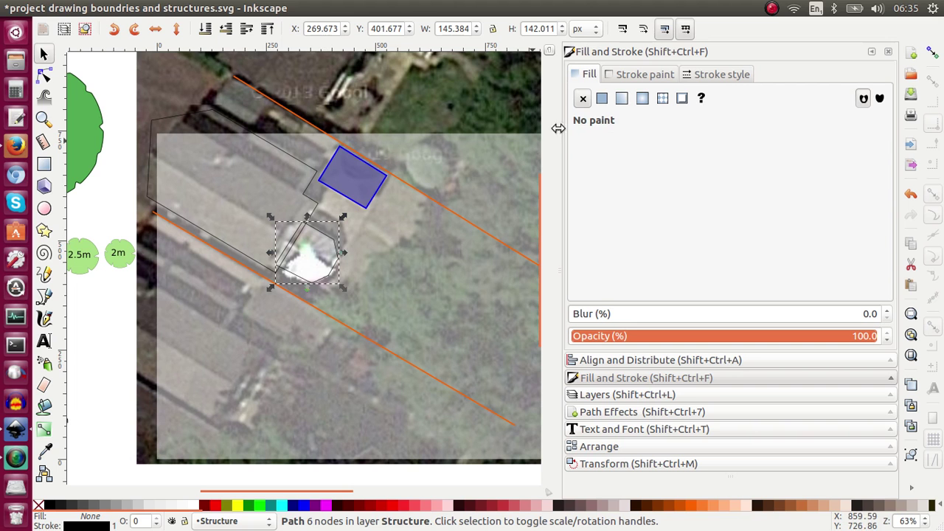
pyautogui.click(602, 100)
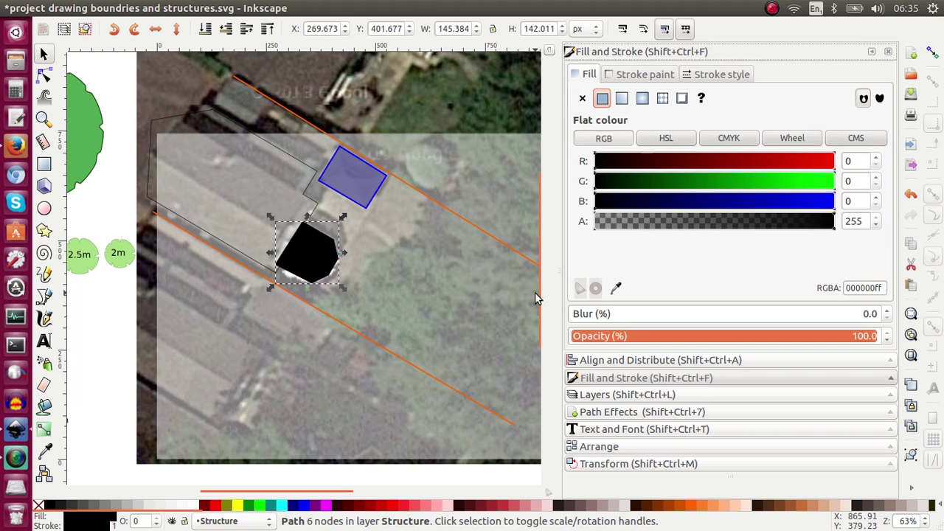
pyautogui.click(616, 288)
pyautogui.scroll(-4, 509, 314)
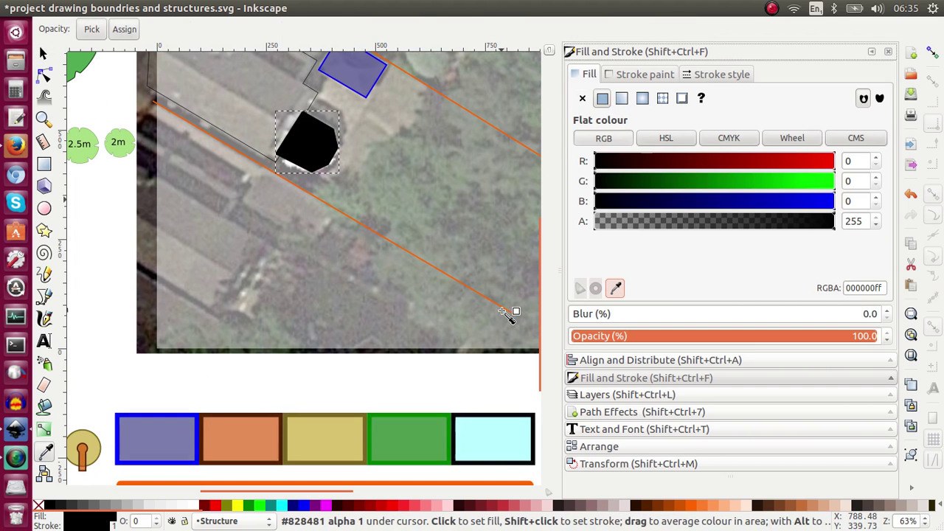
pyautogui.click(163, 437)
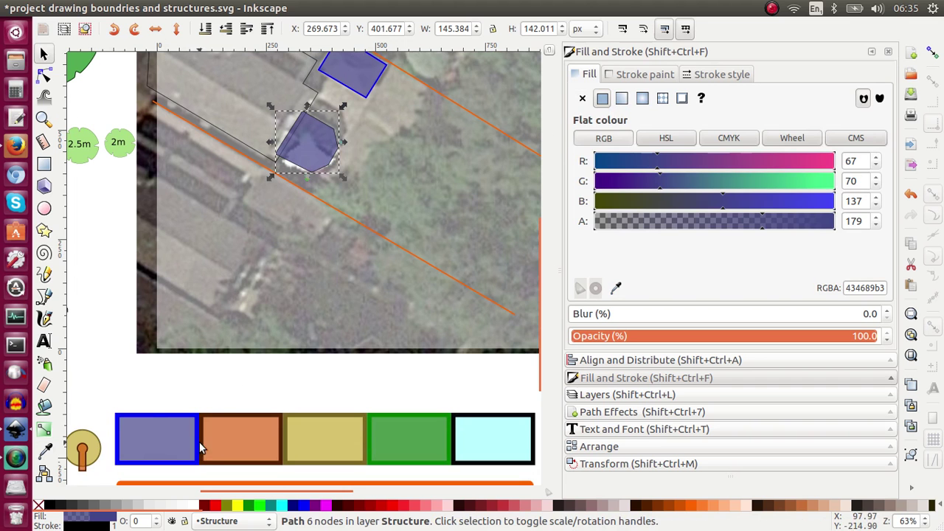
# Step: Give it the swatch border's blue 0000ffff stroke at 3 px, then deselect
pyautogui.click(641, 75)
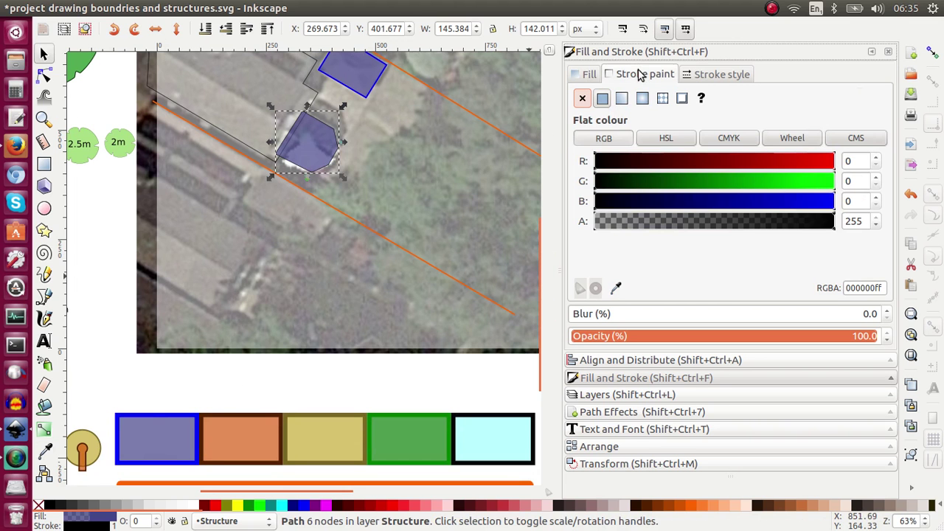
pyautogui.click(617, 289)
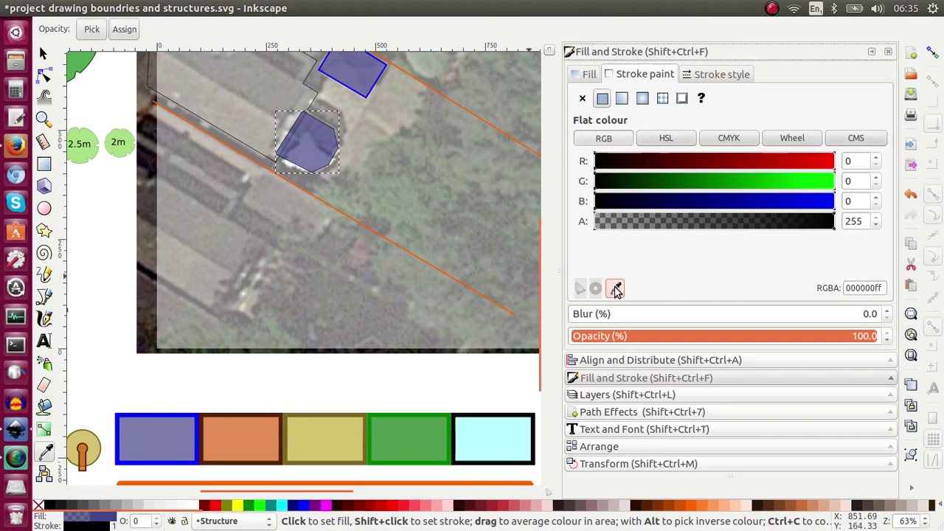
pyautogui.click(190, 418)
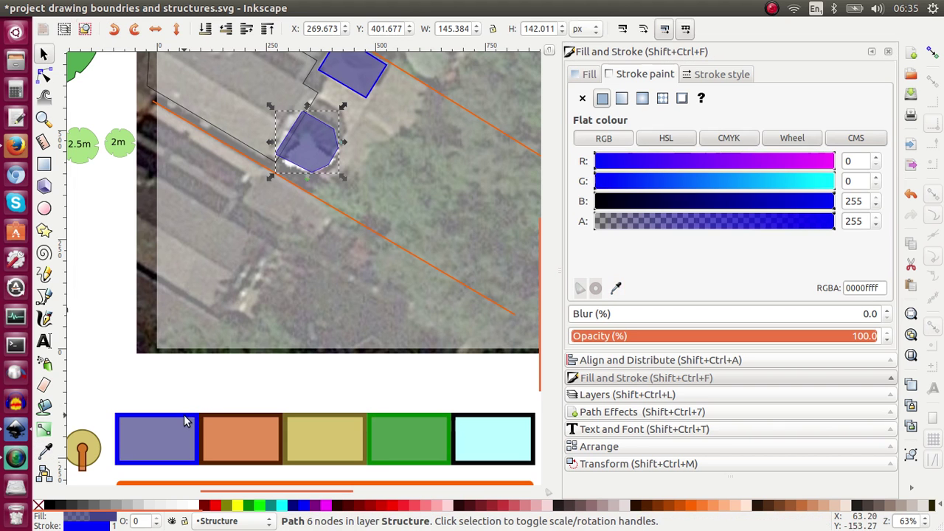
pyautogui.click(706, 76)
pyautogui.write('3')
pyautogui.press('Return')
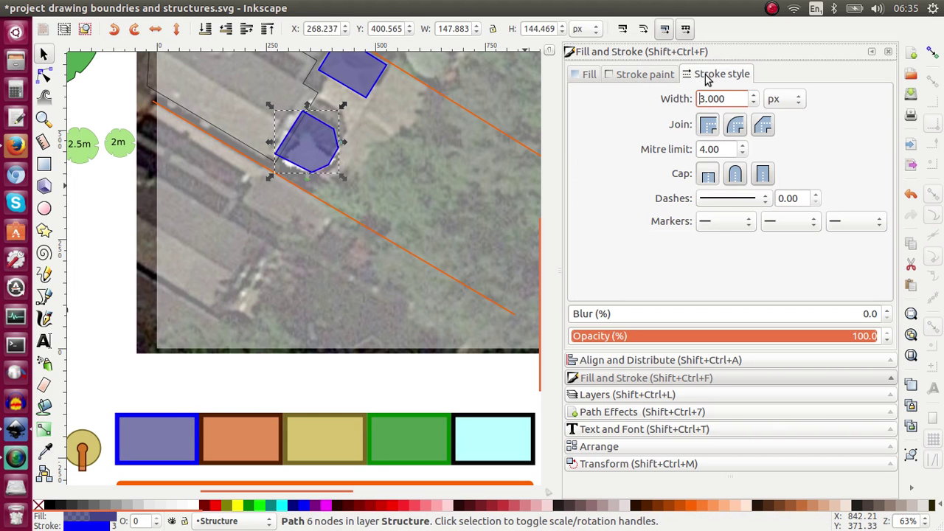
pyautogui.click(657, 77)
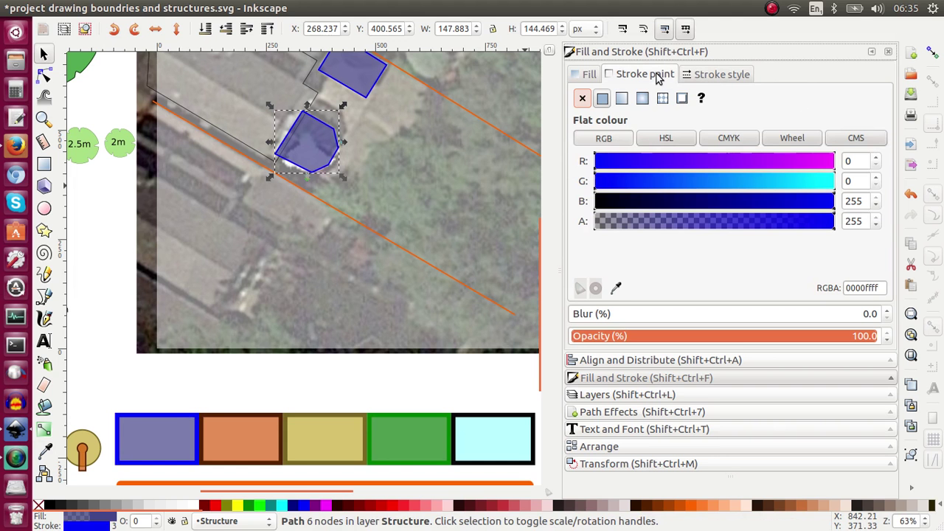
pyautogui.click(444, 179)
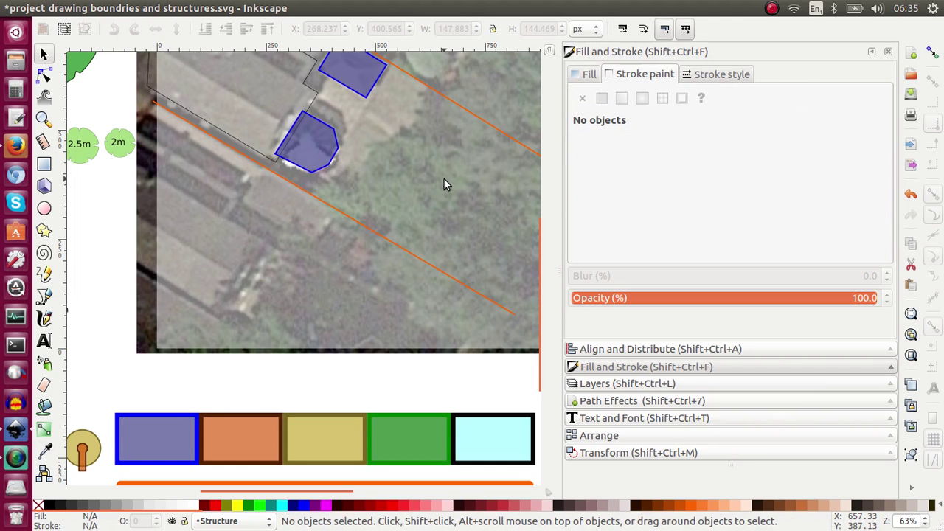
# Step: Select the long, thin black house outline beside the two blue-filled structures
pyautogui.scroll(3, 444, 181)
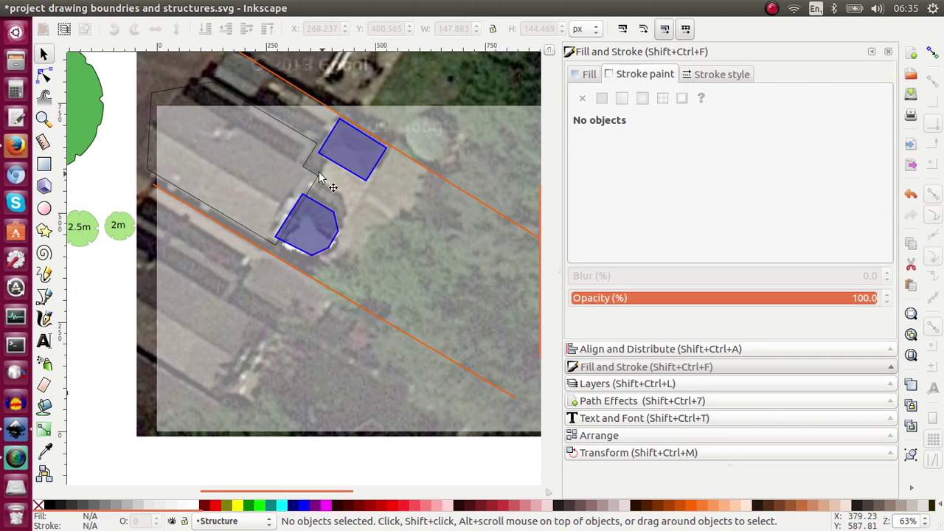
pyautogui.scroll(-8, 355, 311)
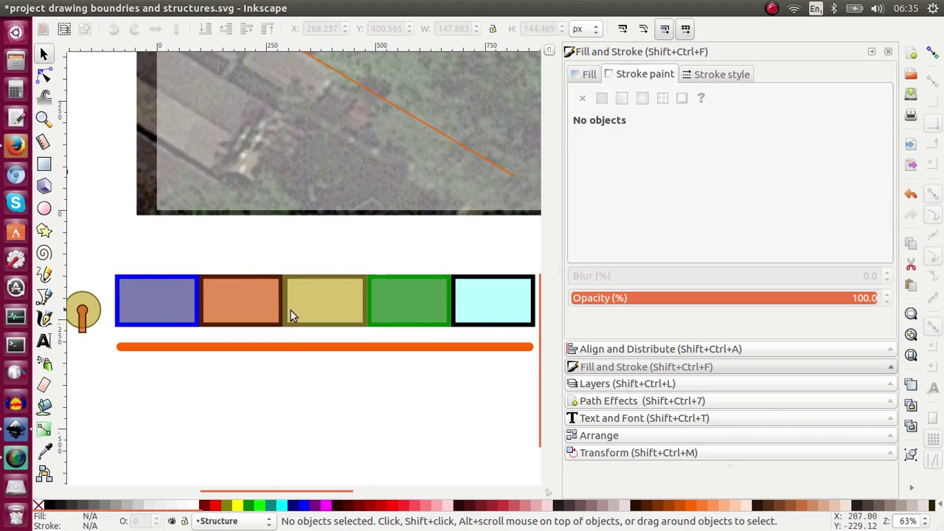
pyautogui.scroll(3, 355, 281)
pyautogui.scroll(6, 355, 286)
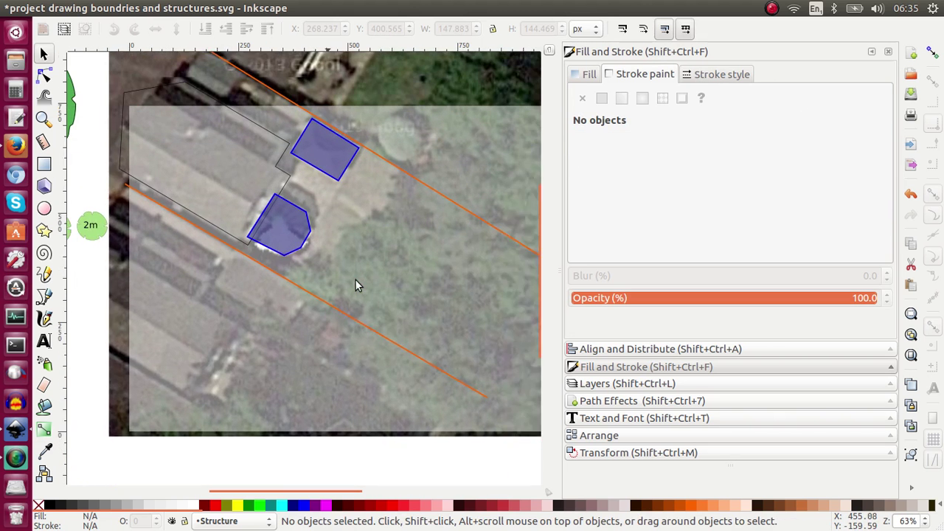
pyautogui.click(287, 212)
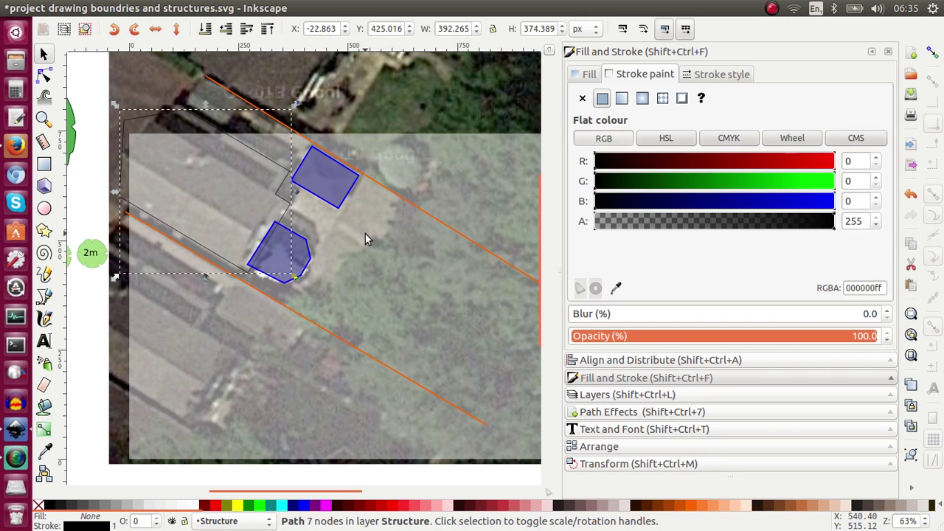
# Step: Give the house outline a flat fill eyedropped from the translucent blue swatch
pyautogui.scroll(-2, 365, 233)
pyautogui.hscroll(-1, 365, 233)
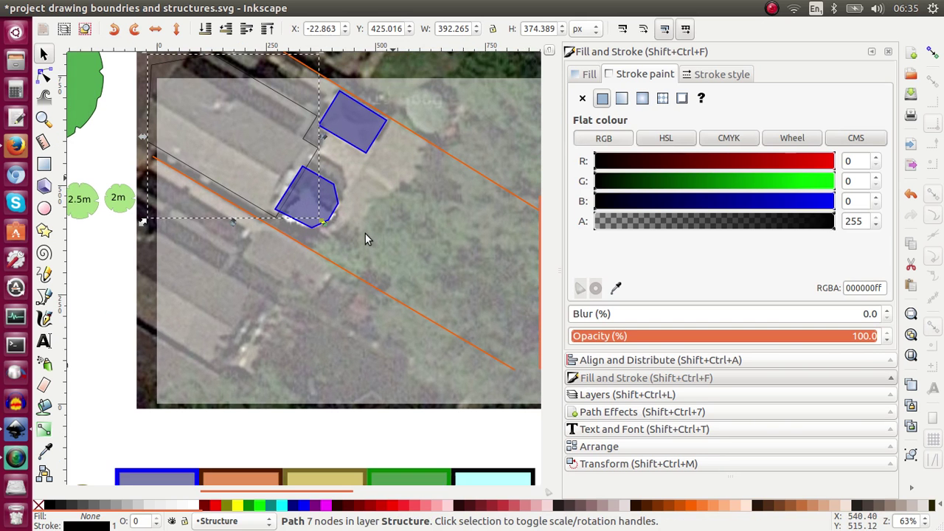
pyautogui.click(712, 76)
pyautogui.click(583, 75)
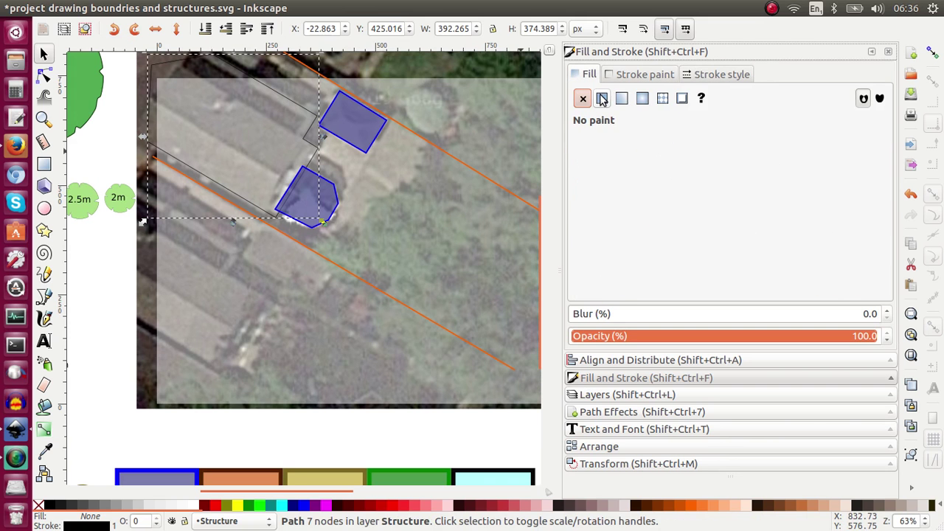
pyautogui.click(602, 99)
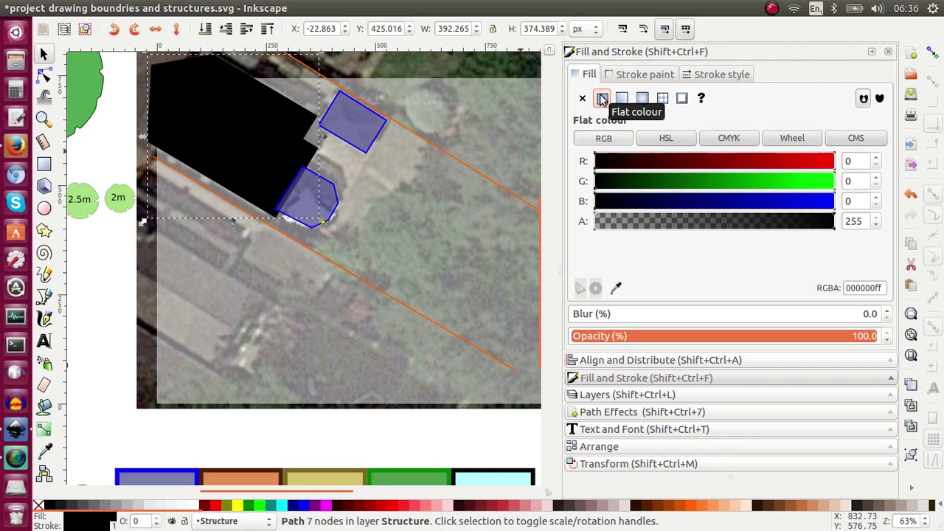
pyautogui.click(619, 290)
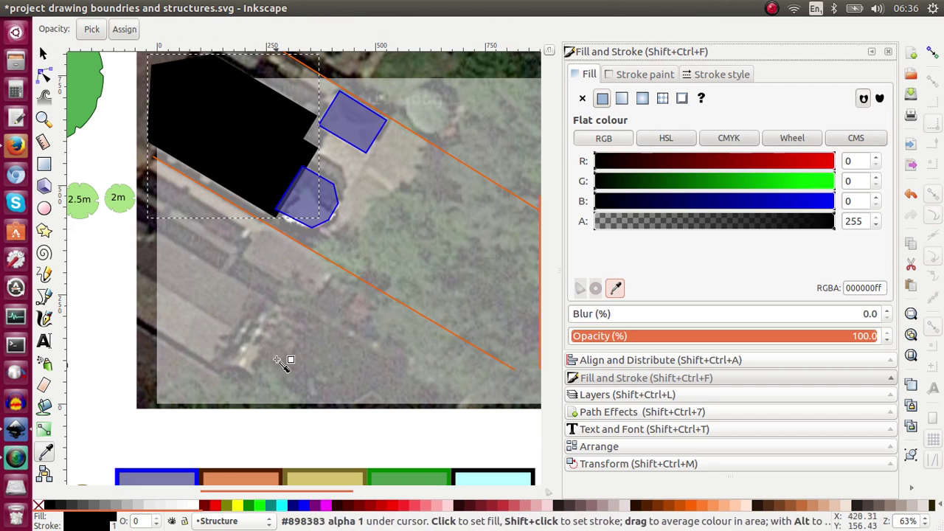
pyautogui.click(145, 483)
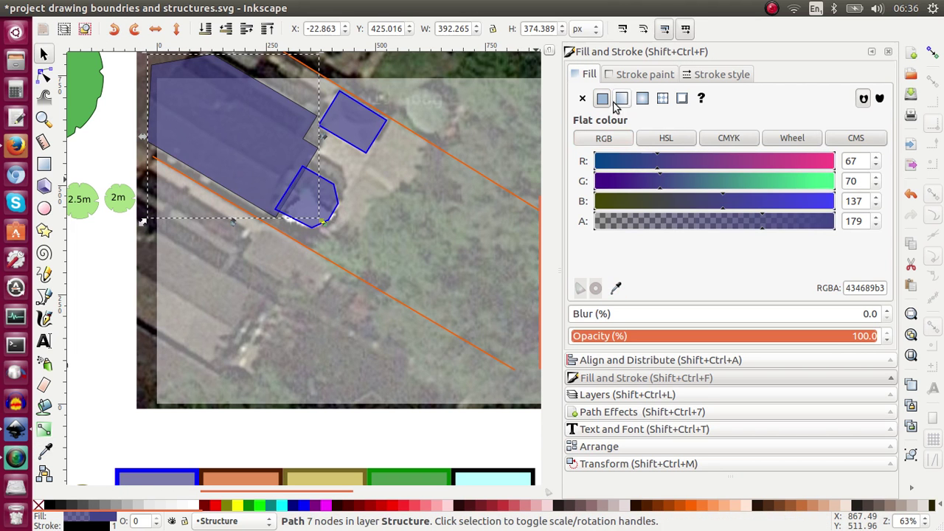
# Step: Make the house's stroke the swatch's border blue at 3 px width
pyautogui.click(640, 74)
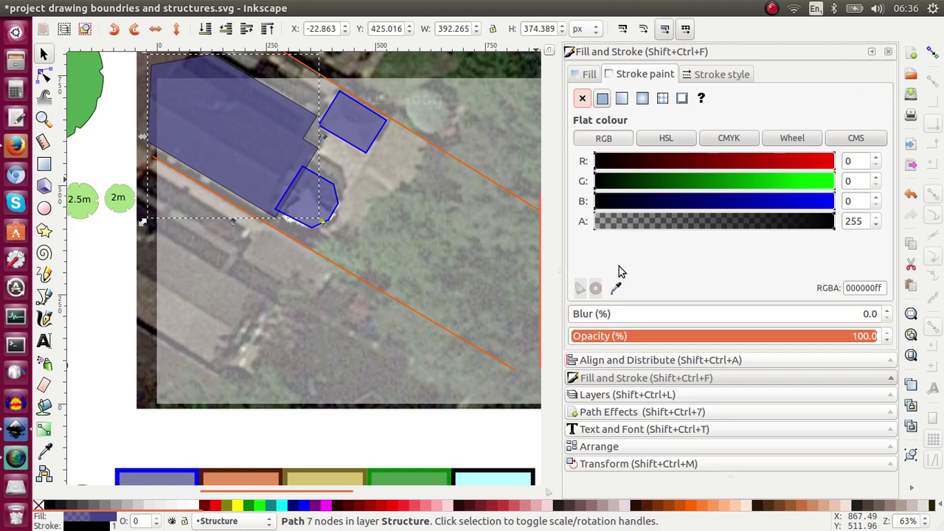
pyautogui.click(619, 289)
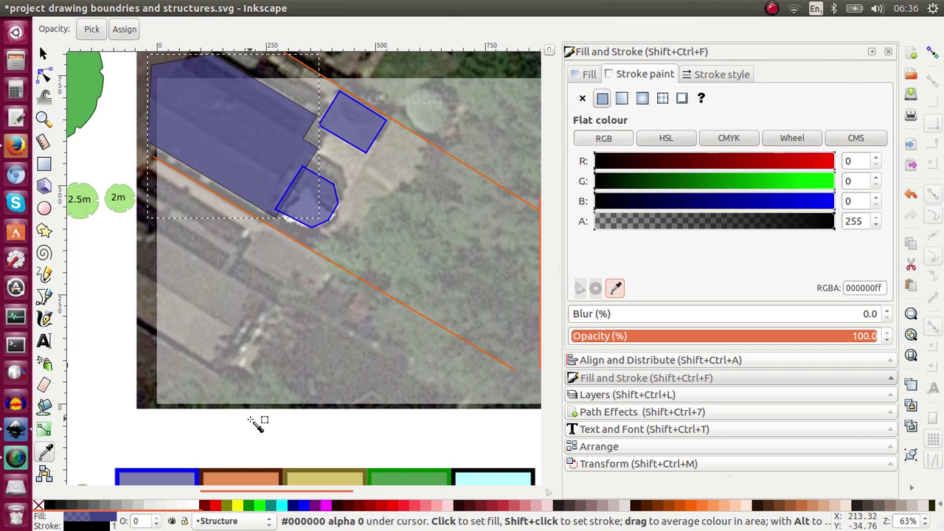
pyautogui.click(184, 473)
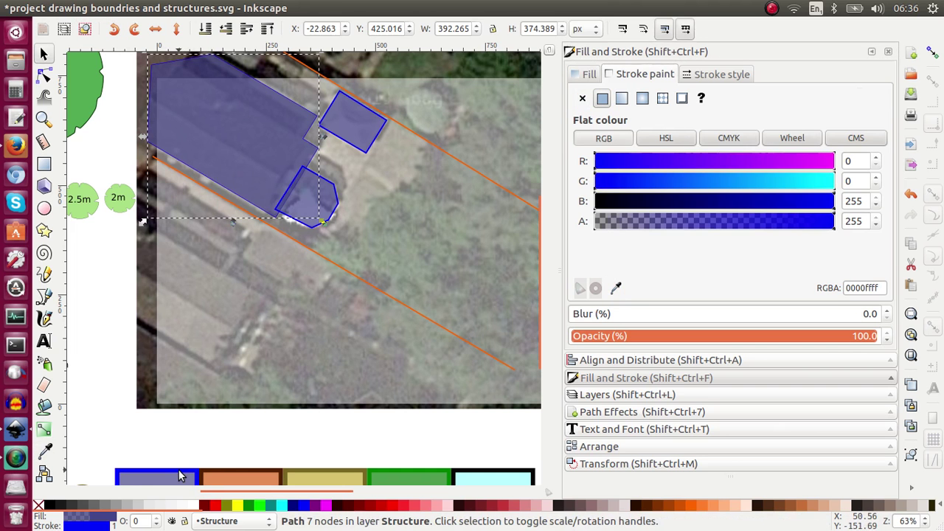
pyautogui.click(717, 78)
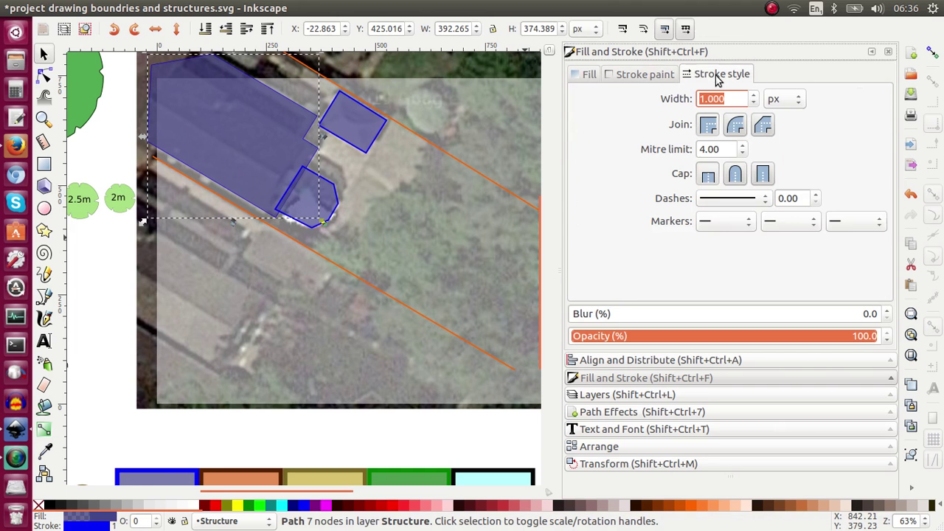
pyautogui.write('3')
pyautogui.press('Return')
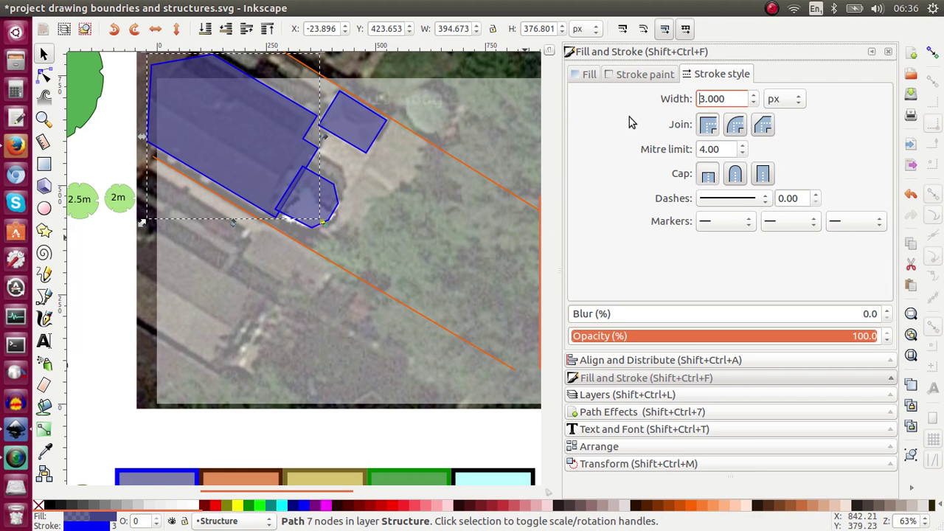
pyautogui.click(446, 238)
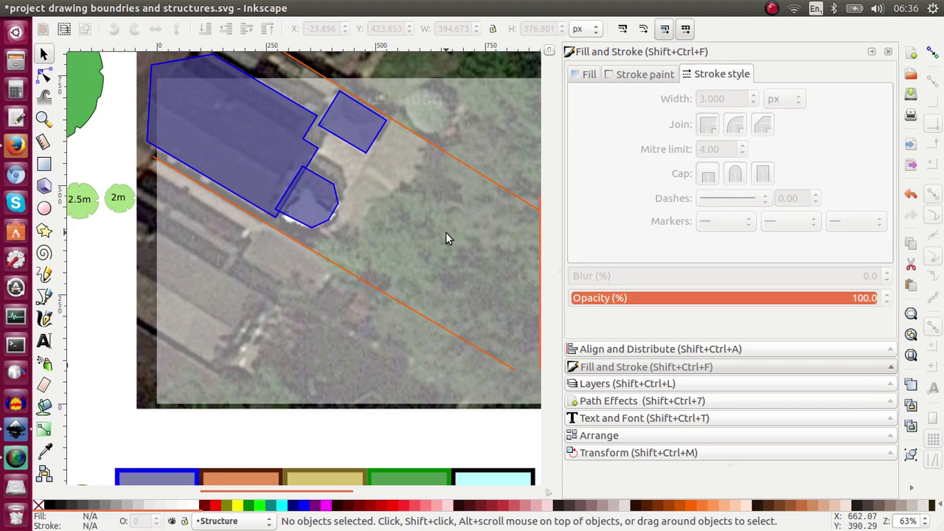